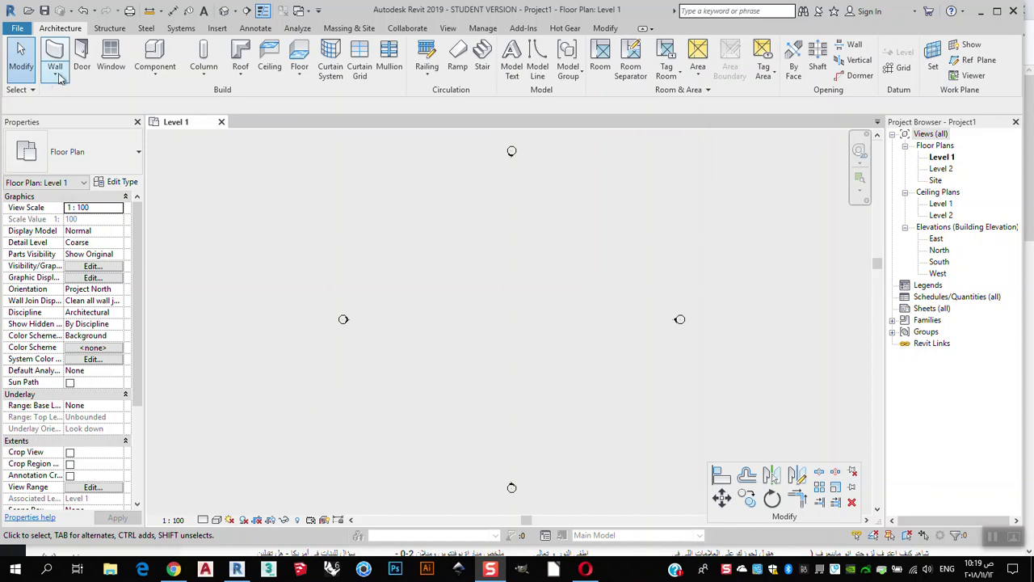
Start an architectural wall of type Generic - 200mm with its top constraint set to Up to level: Level 2.
click(58, 76)
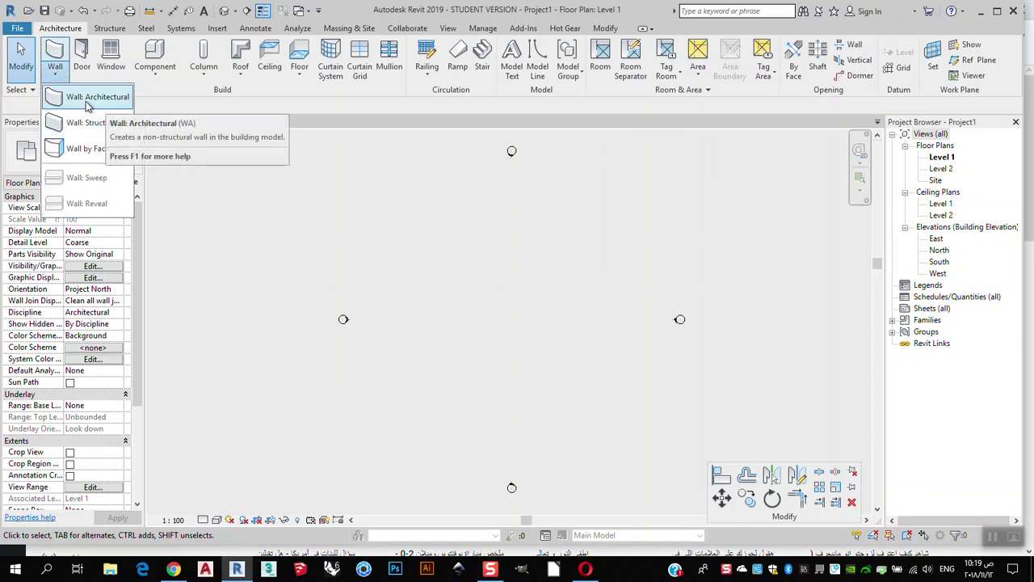
click(89, 99)
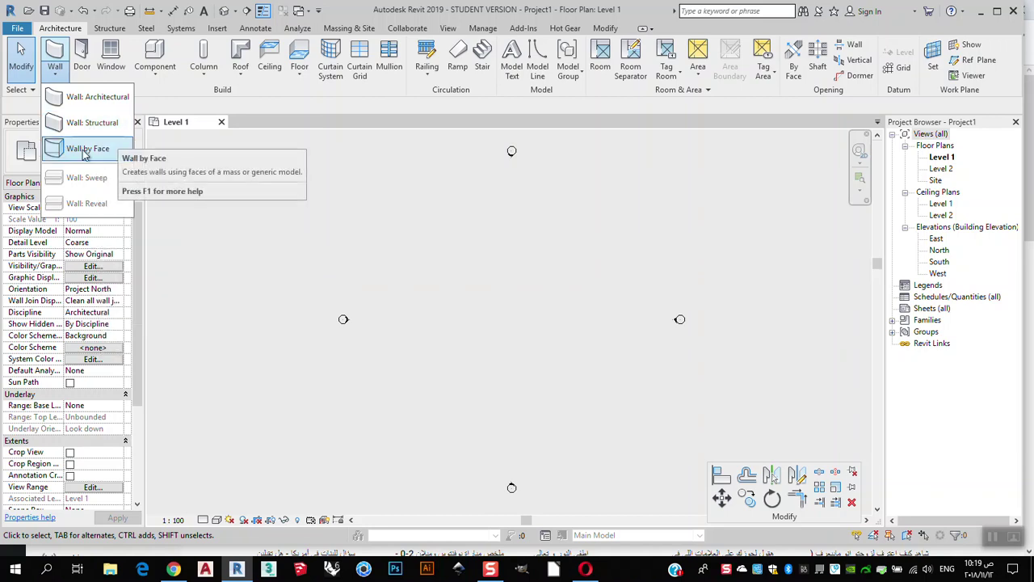
click(108, 99)
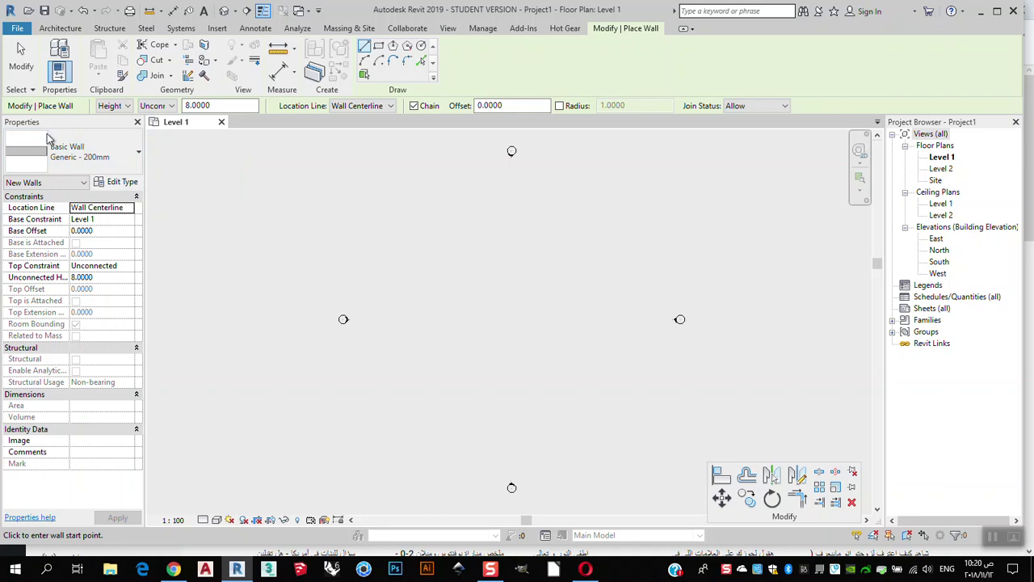
click(126, 209)
click(127, 270)
click(130, 271)
click(129, 270)
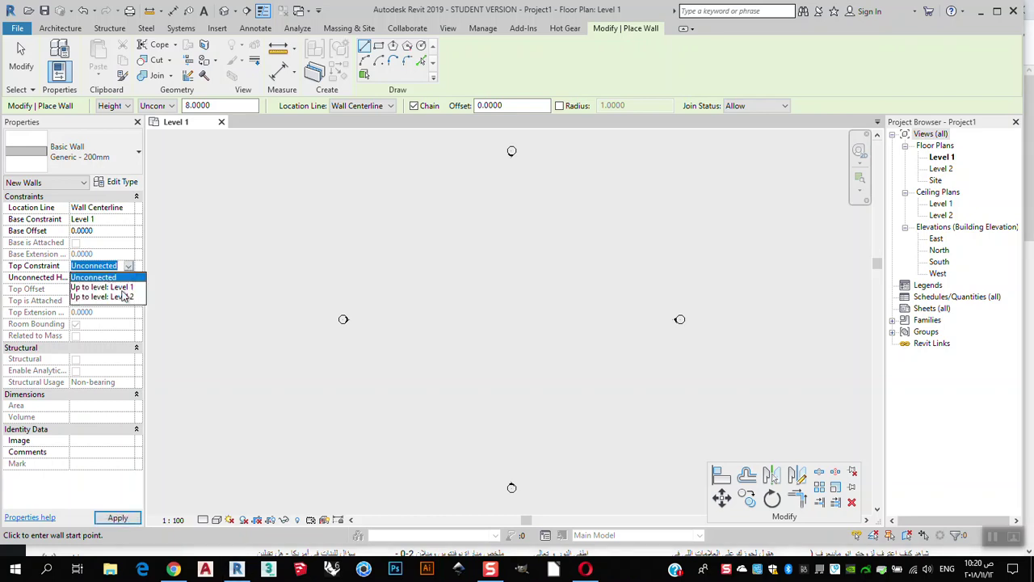
click(126, 293)
click(129, 266)
click(131, 295)
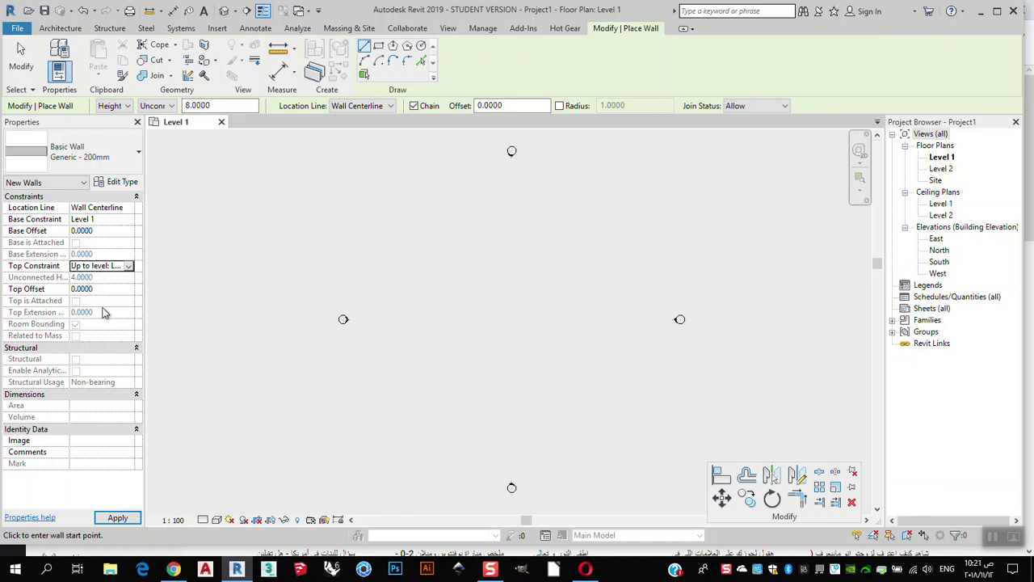
key(Return)
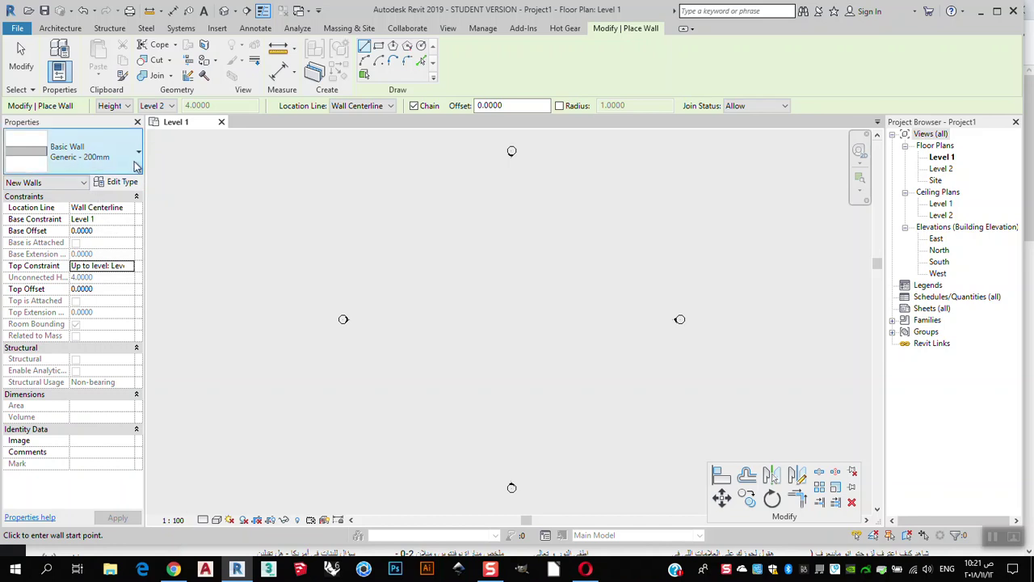
Draw a horizontal wall about 12 m long in the upper part of the Level 1 plan.
click(427, 245)
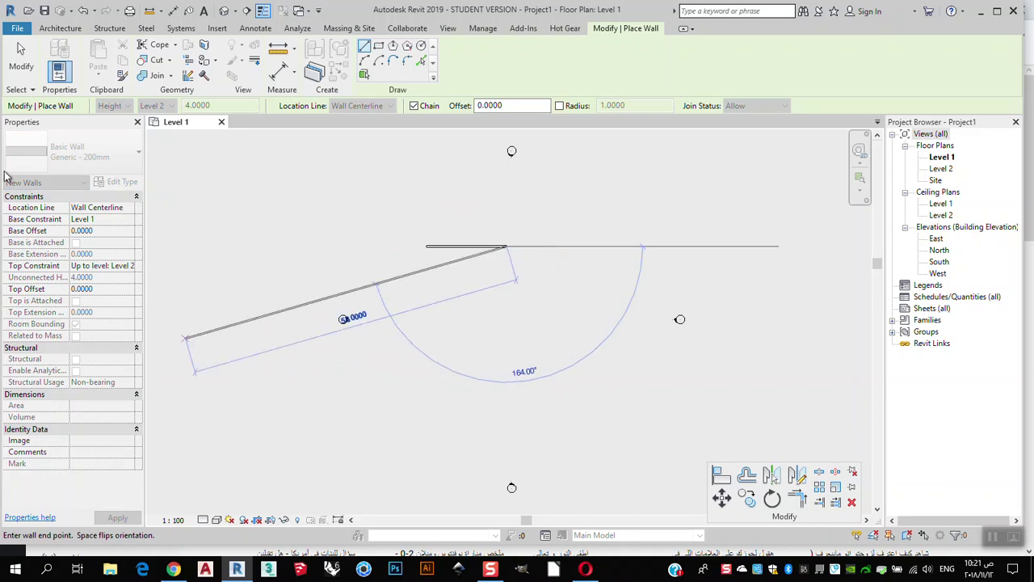
click(21, 56)
scroll(450, 259, up, 3)
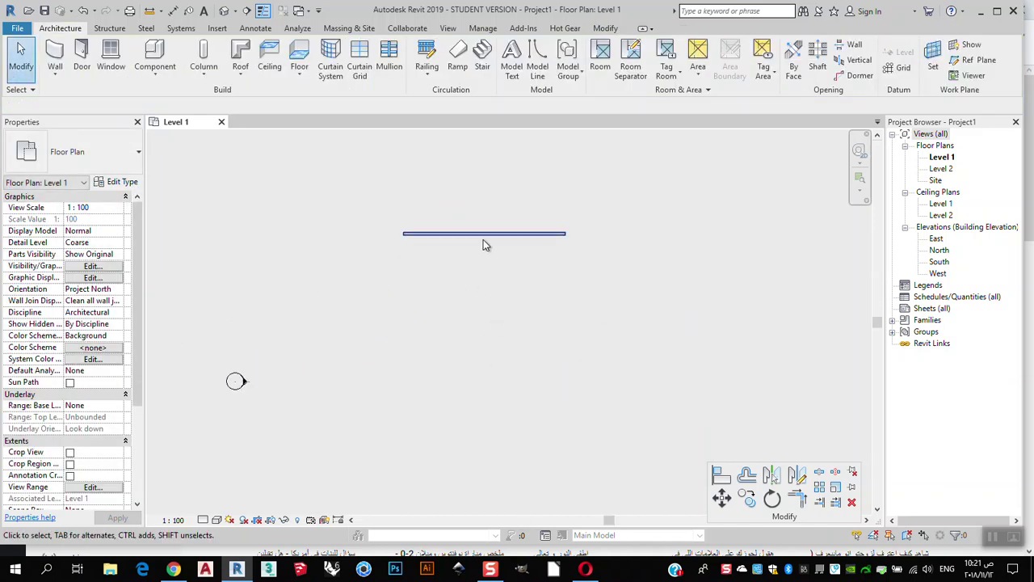
Select the horizontal wall and set its top constraint to Up to level: Level 2.
click(485, 242)
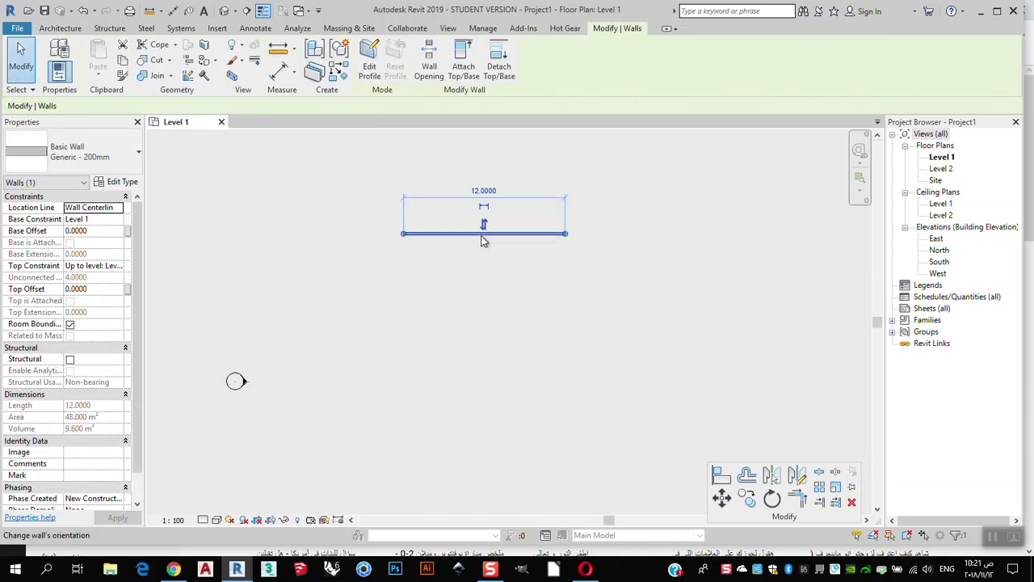
click(97, 266)
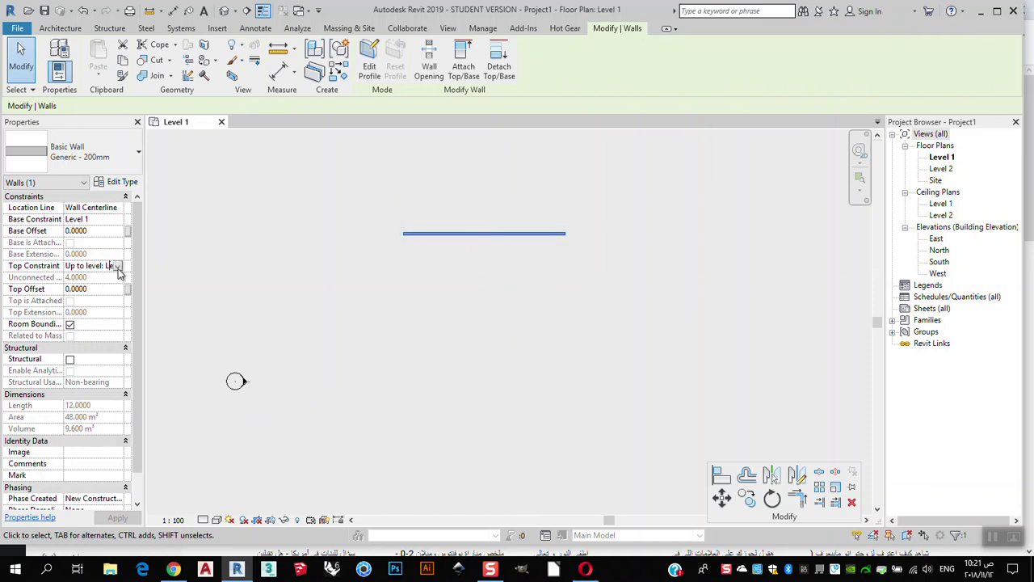
click(117, 266)
click(105, 297)
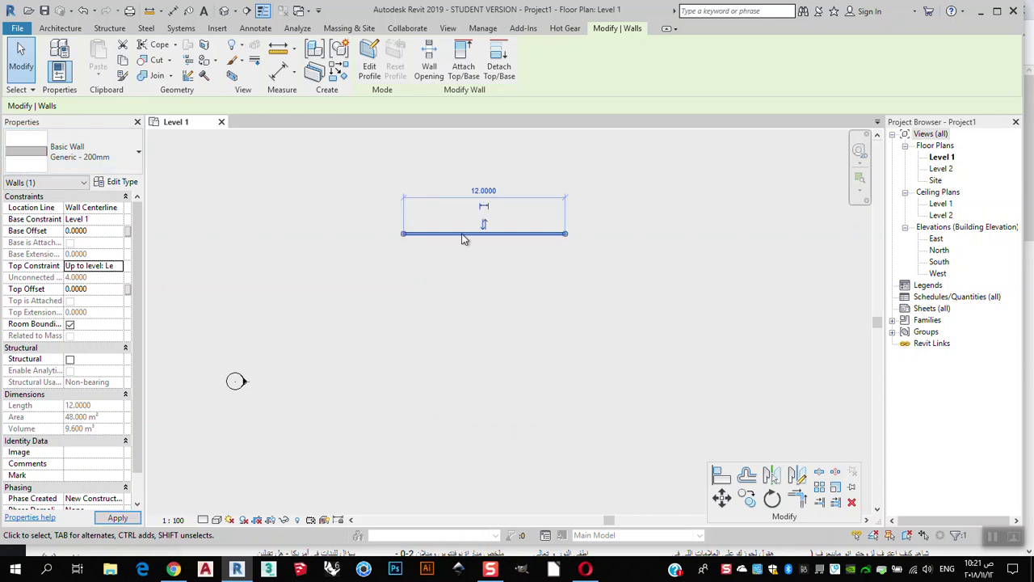
Draw a rectangle of similar walls, about 7 m wide and 8 m high, below the horizontal wall.
click(326, 71)
click(378, 46)
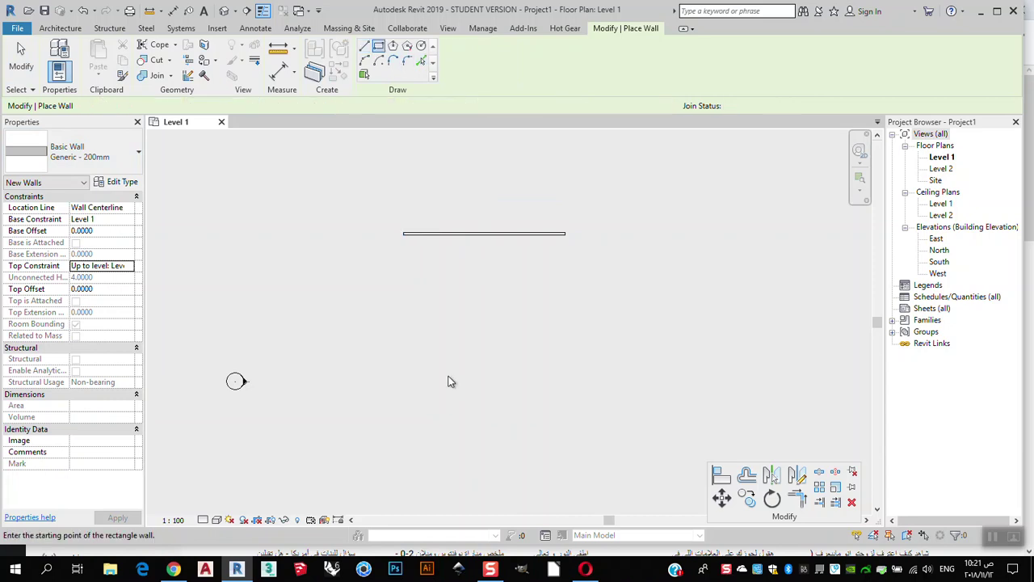
click(498, 376)
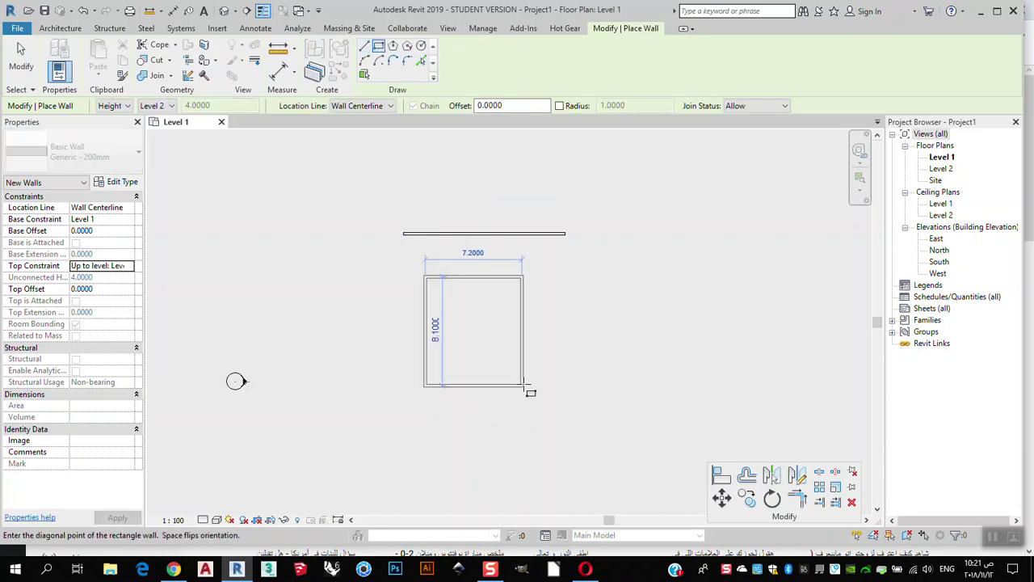
click(524, 383)
click(21, 58)
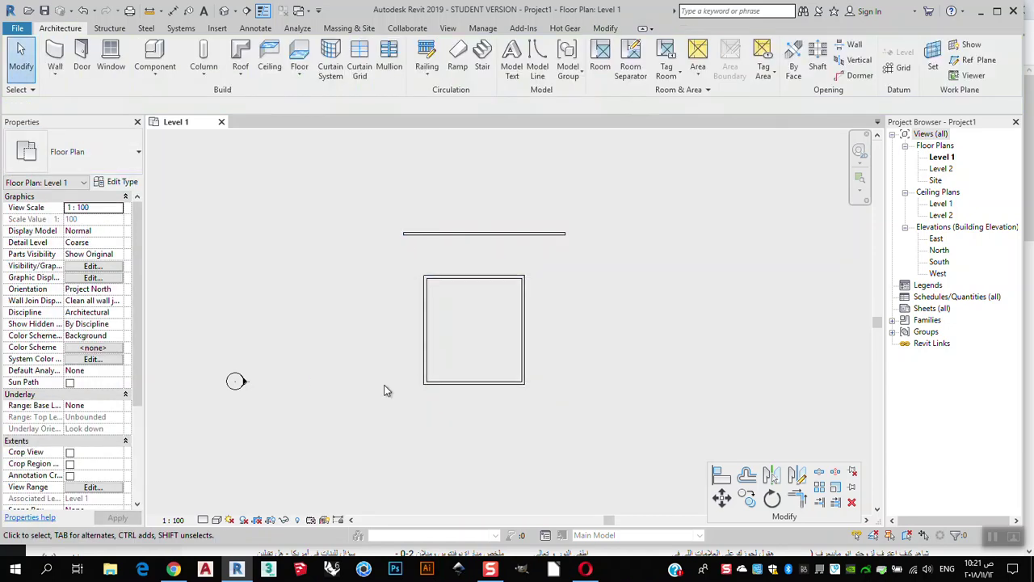
Examine the properties of the four connected rectangle walls and of the single horizontal wall.
key(Tab)
click(508, 279)
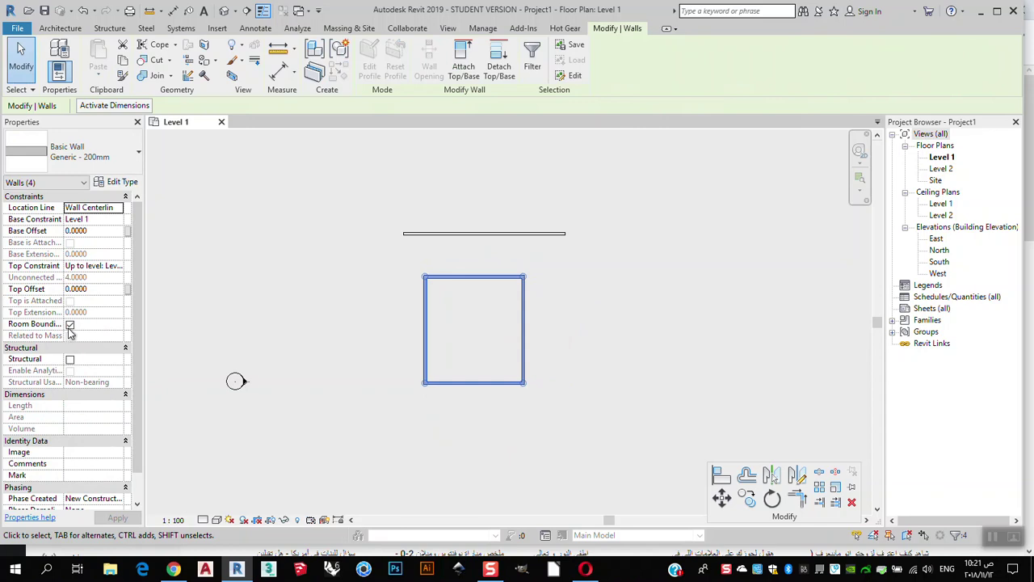
click(393, 247)
click(442, 236)
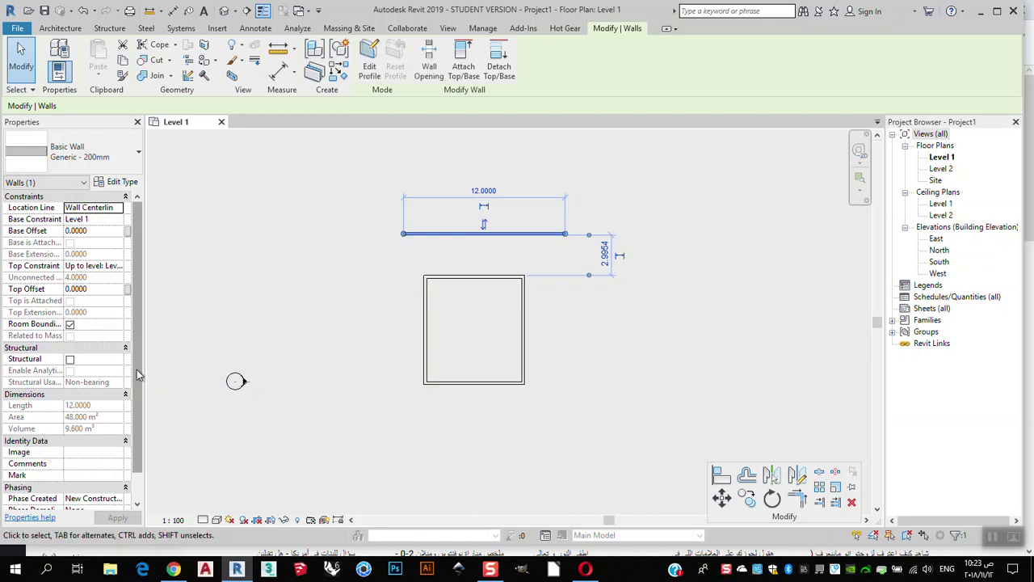
scroll(80, 387, down, 2)
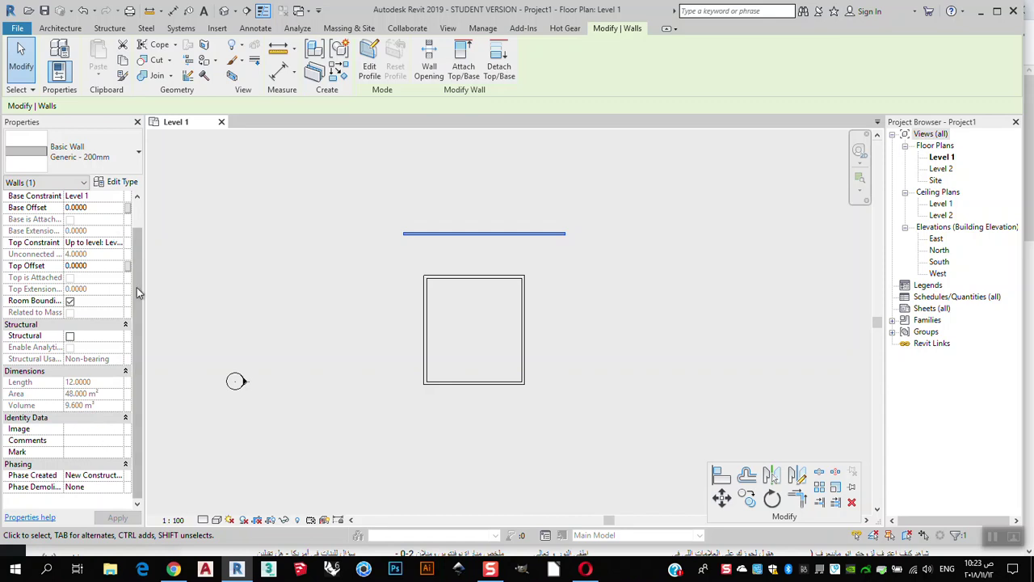
scroll(136, 236, up, 1)
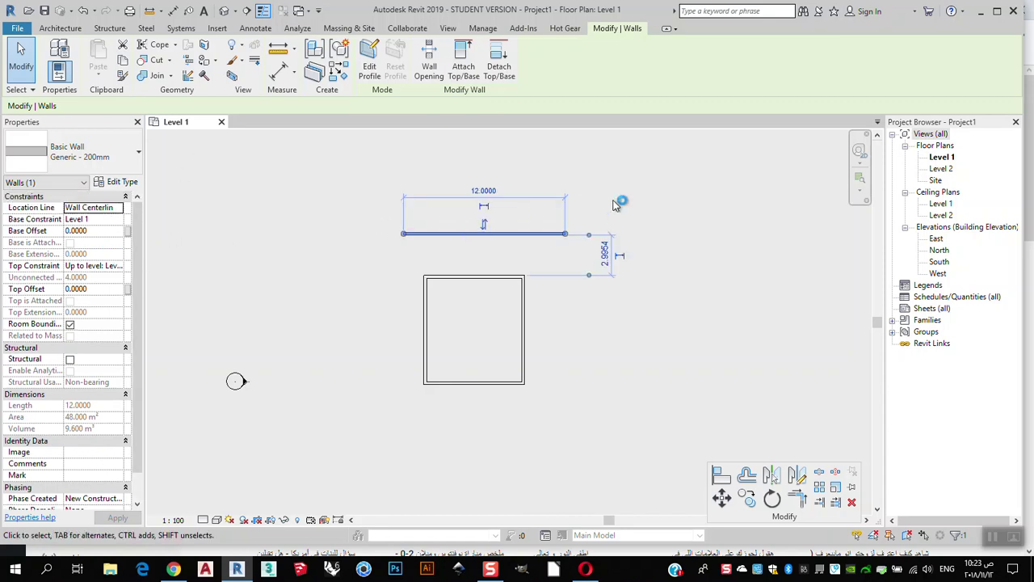
Delete the four walls of the rectangle.
click(654, 277)
drag(573, 266, 267, 484)
scroll(487, 329, down, 2)
scroll(489, 333, up, 3)
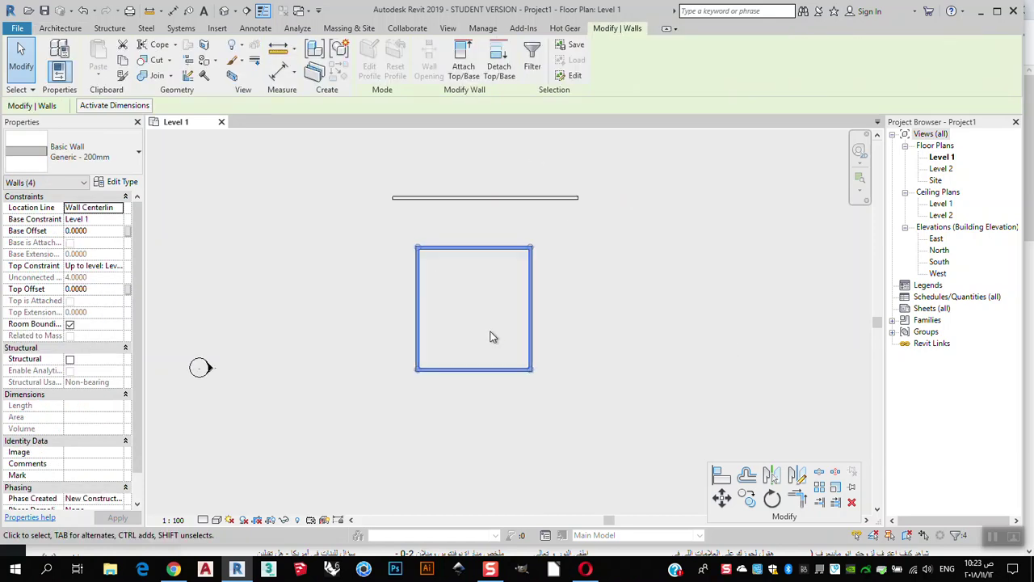
key(Delete)
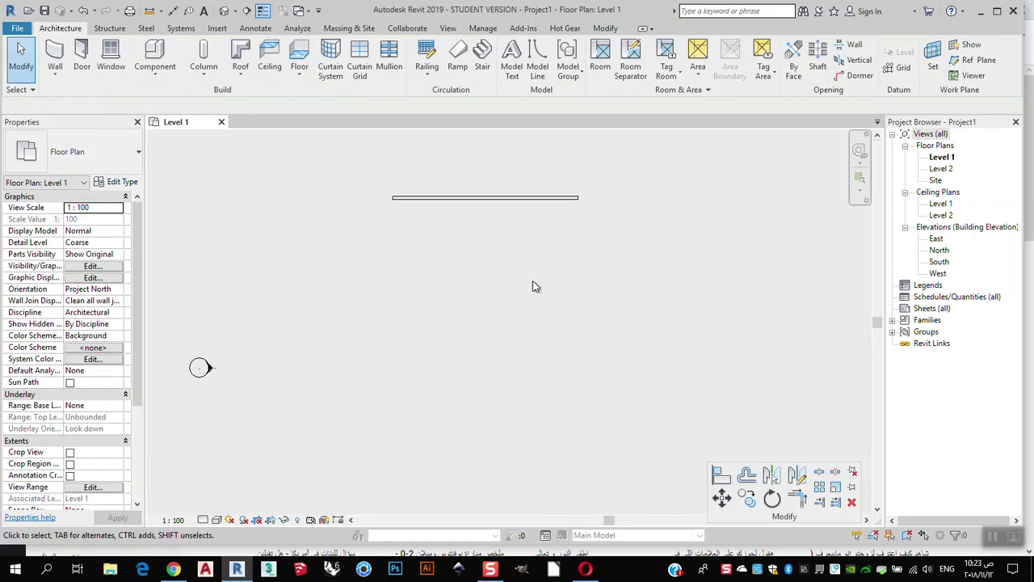
Draw a similar wall 12 m long, parallel to the horizontal wall and about 2.6 m below it.
drag(541, 176, 485, 230)
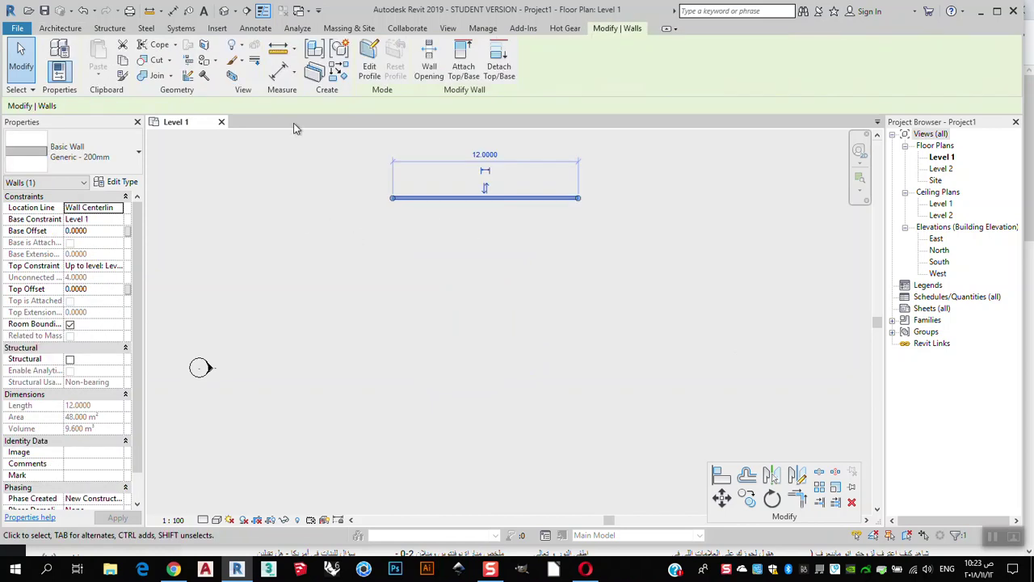
click(339, 73)
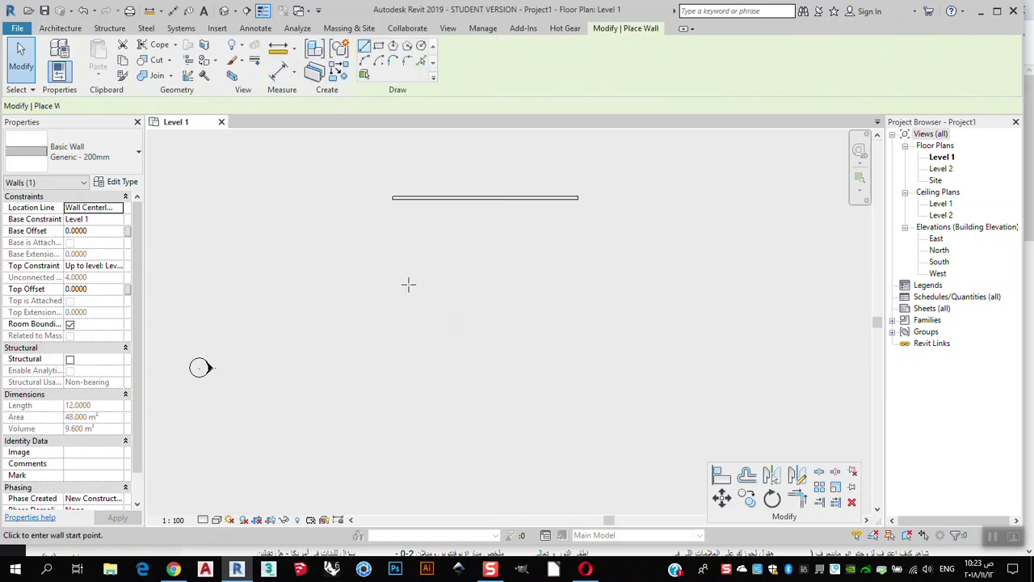
click(392, 240)
click(578, 240)
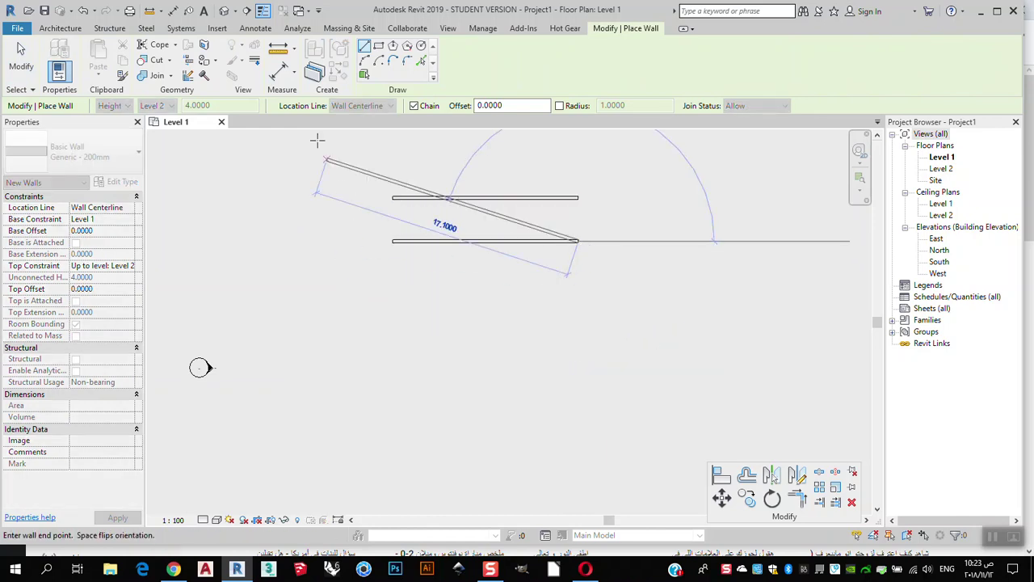
key(Escape)
key(Escape)
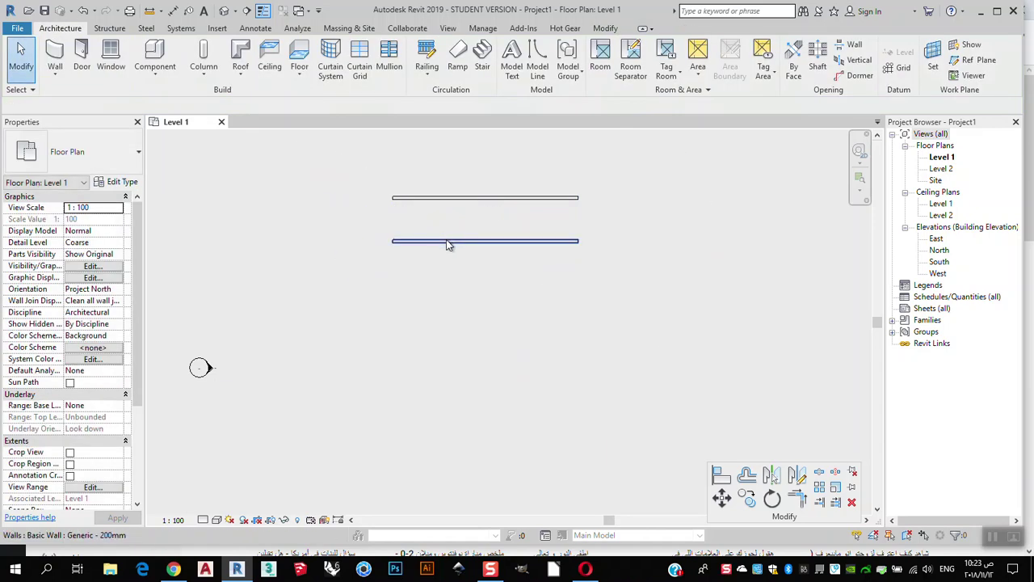
Draw a third parallel architectural wall 12 m long, about 3.5 m below the second one.
click(447, 241)
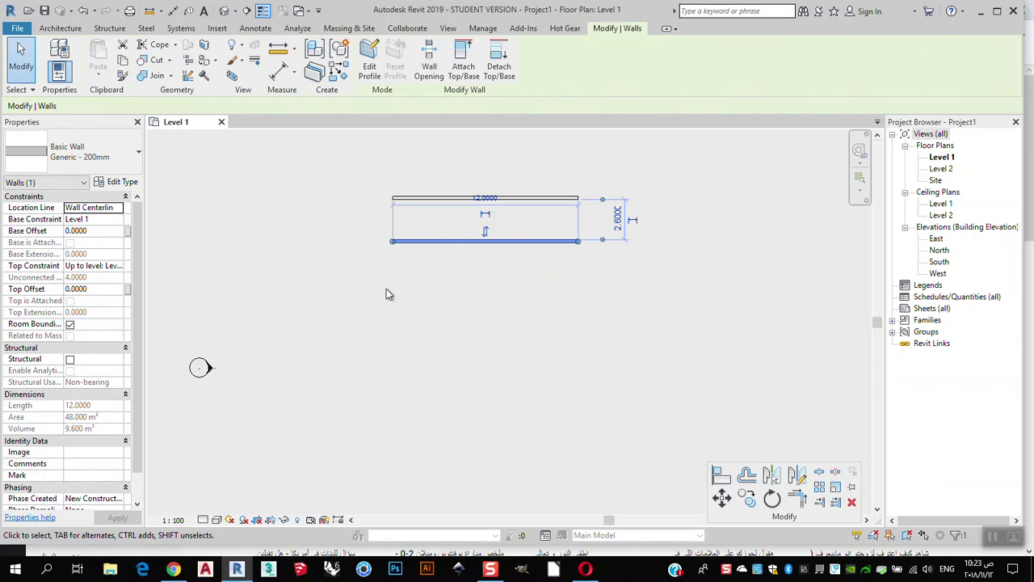
key(w)
key(a)
click(392, 298)
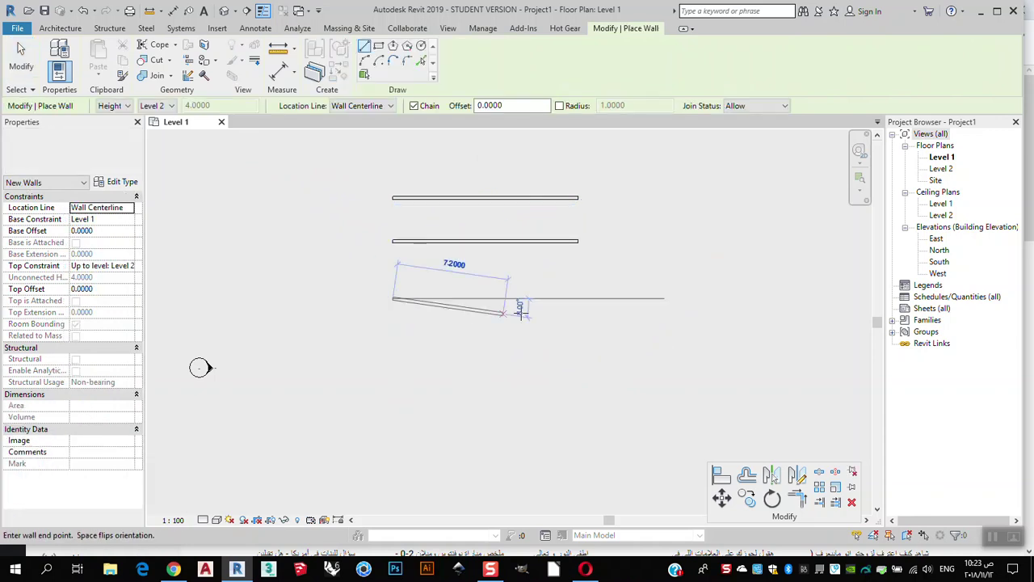
click(576, 298)
key(Escape)
key(Escape)
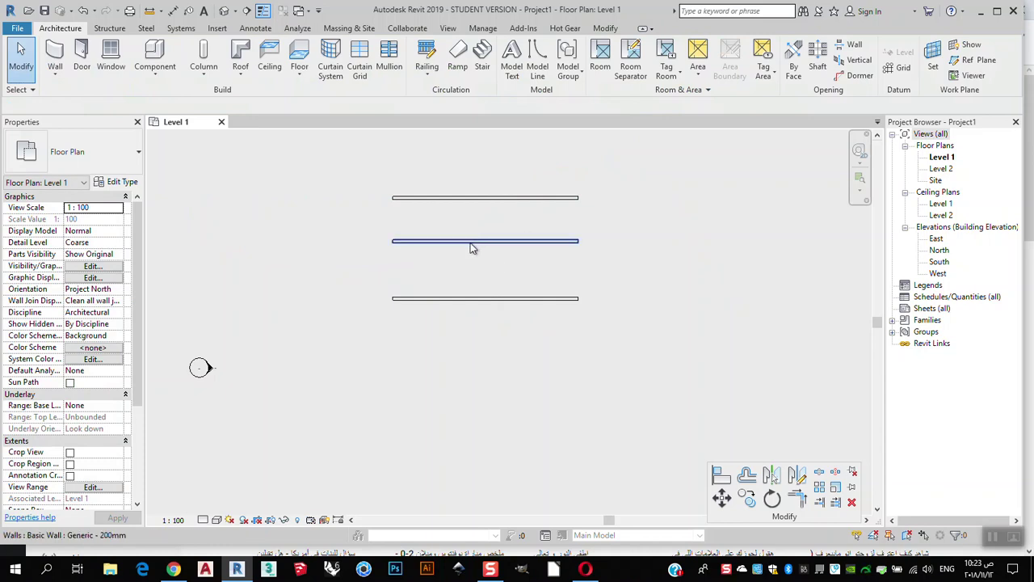
Open the default 3D view and inspect the back and front walls there.
click(224, 11)
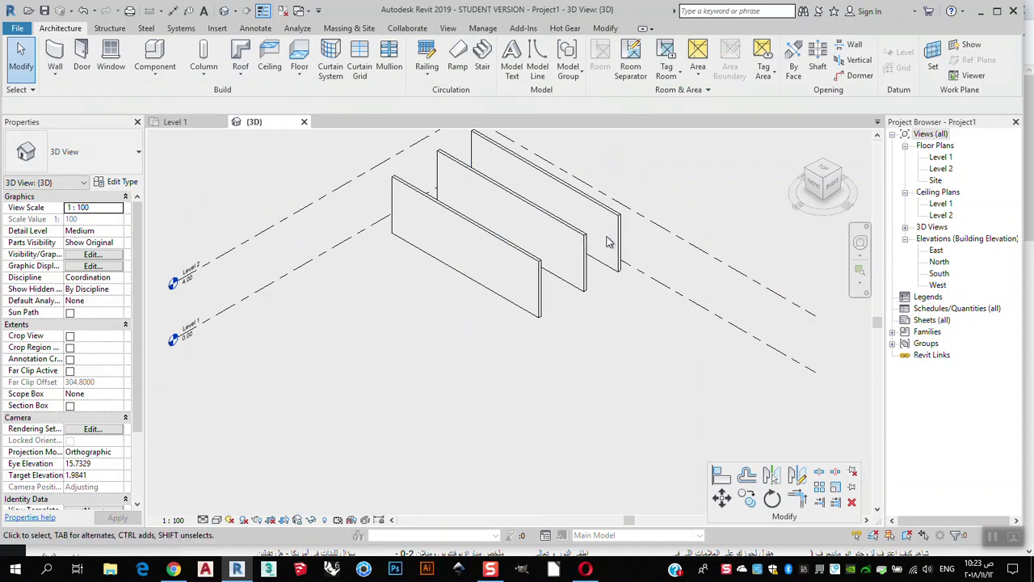
click(606, 247)
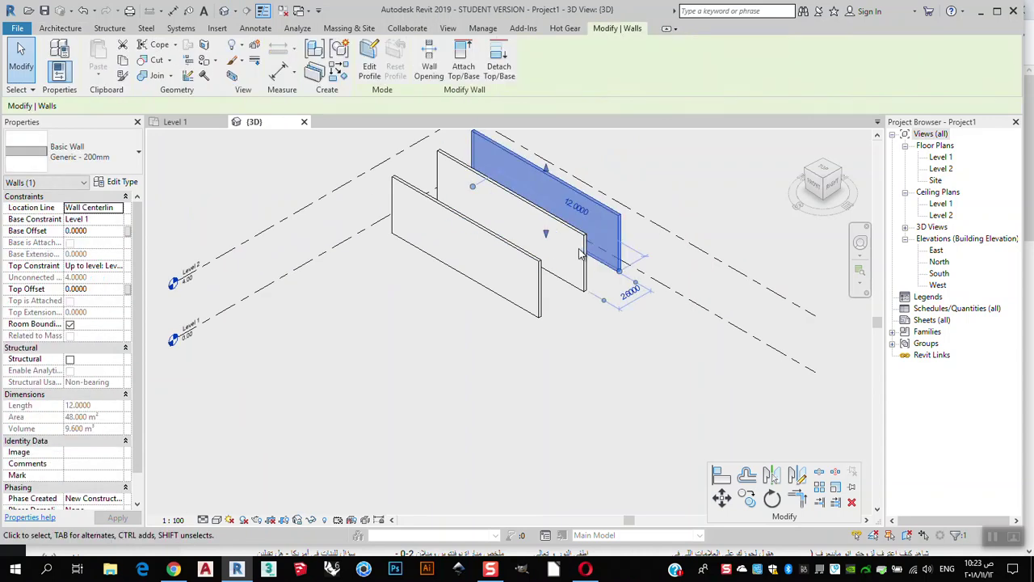
key(Escape)
click(465, 243)
middle_drag(593, 357, 595, 366)
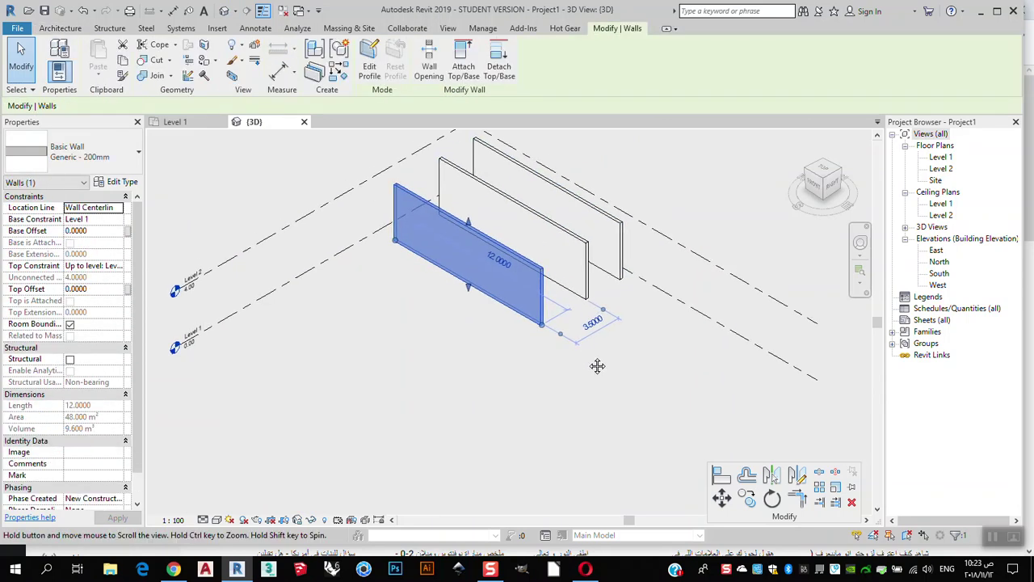
click(583, 421)
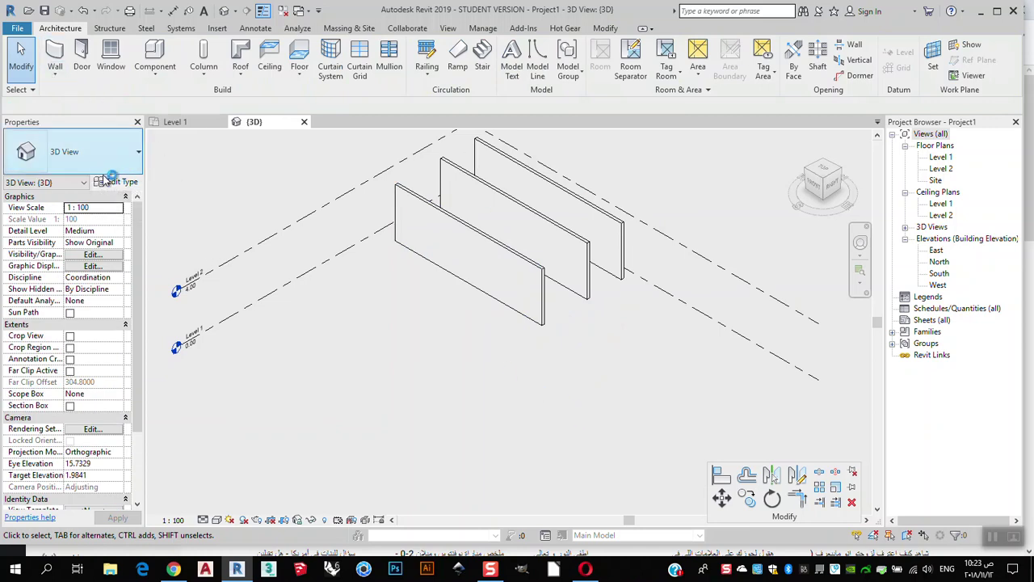
Return to the Level 1 floor plan and examine the basic, curtain and stacked wall types available for the uppermost wall.
click(176, 122)
click(105, 157)
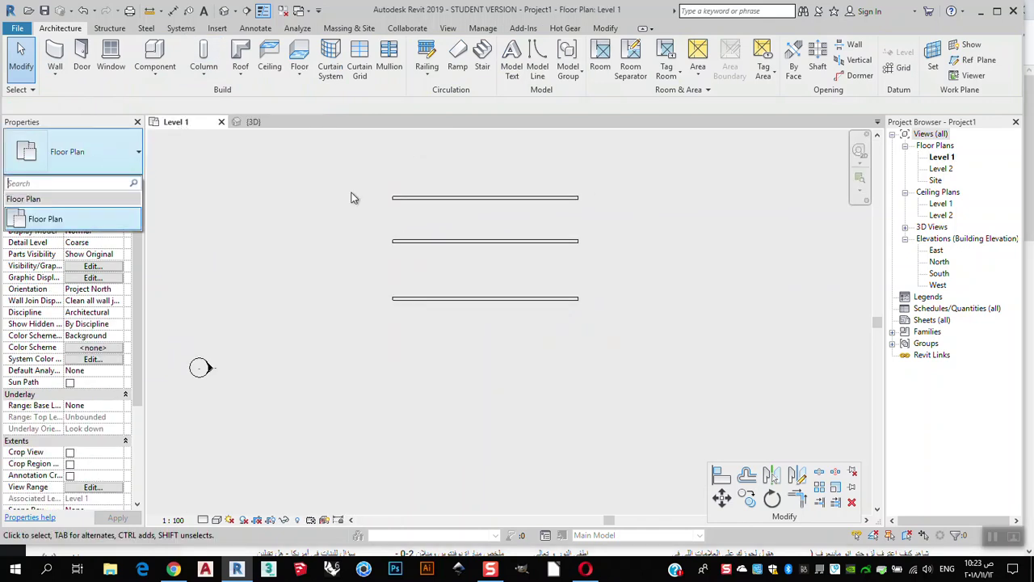
drag(471, 180, 443, 238)
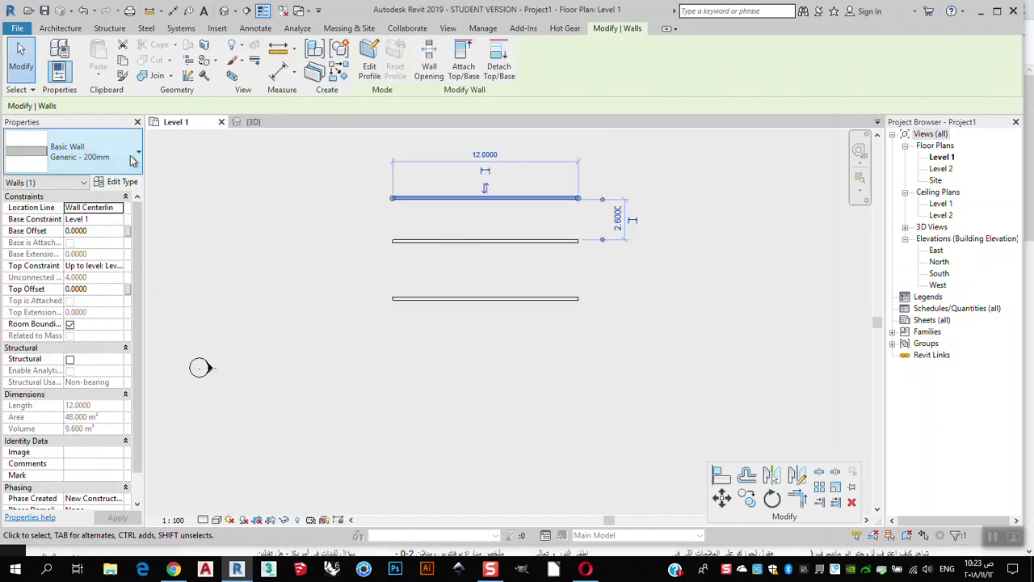
click(111, 162)
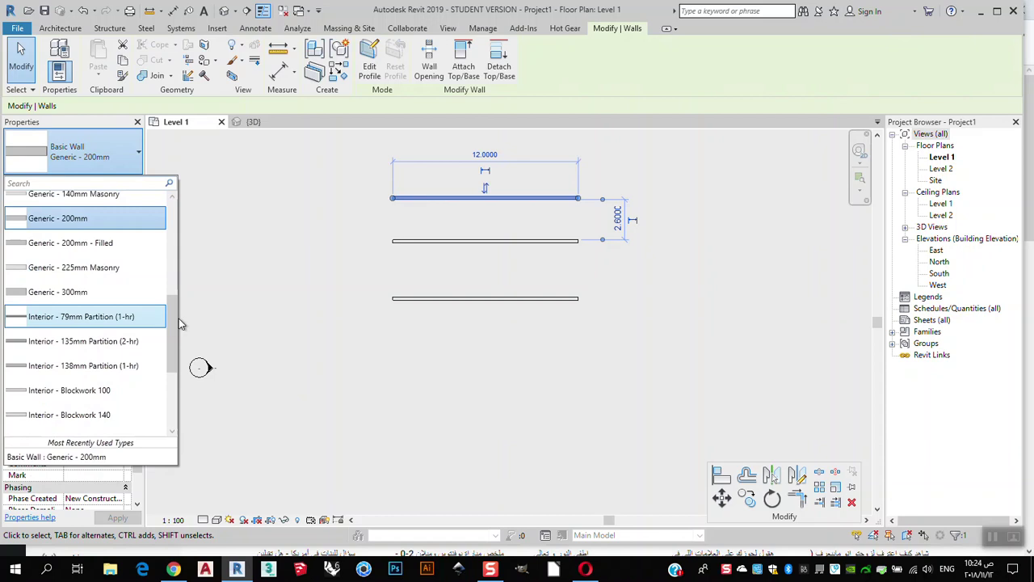
drag(169, 323, 182, 192)
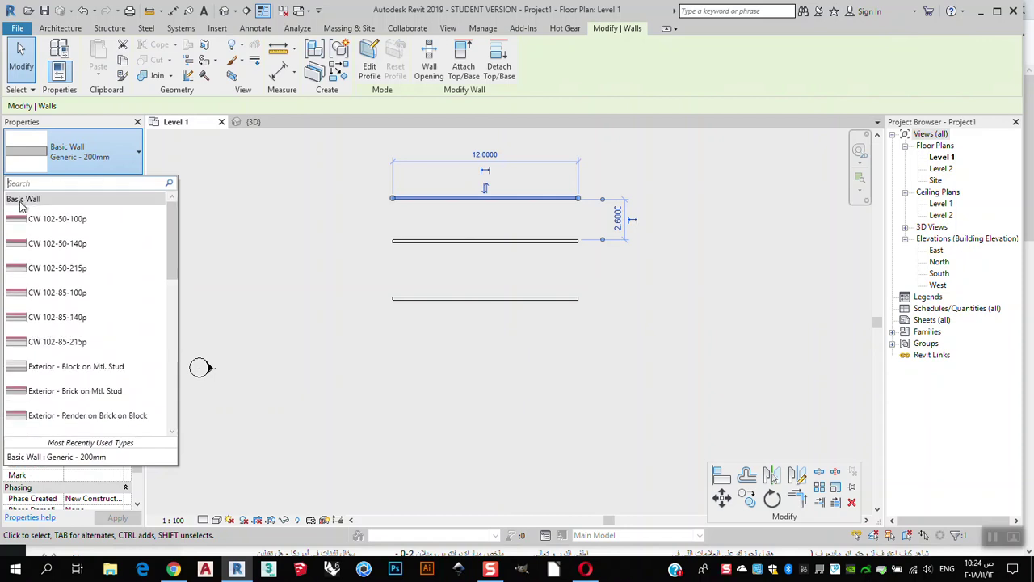
drag(192, 244, 189, 408)
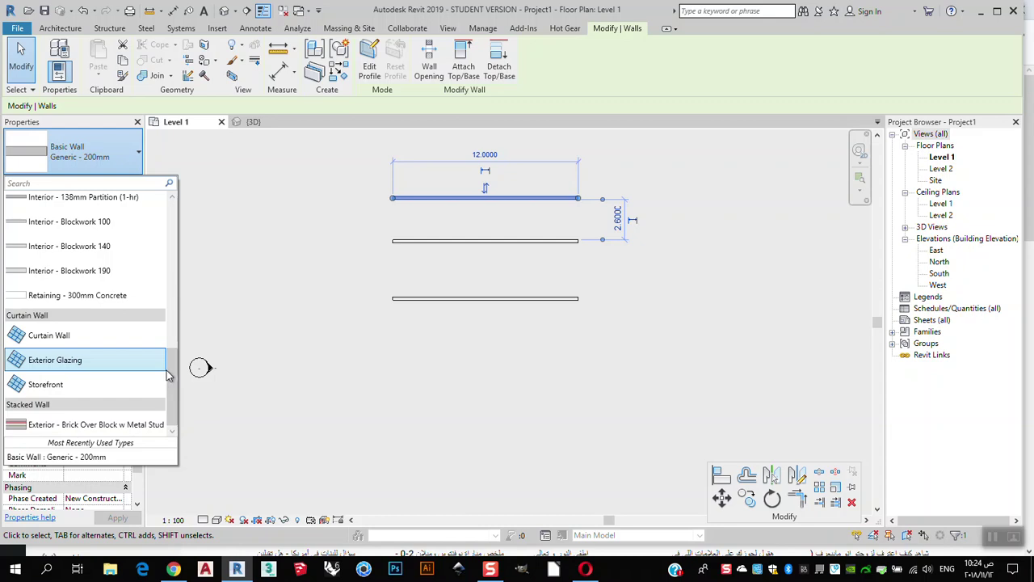
click(220, 213)
click(225, 334)
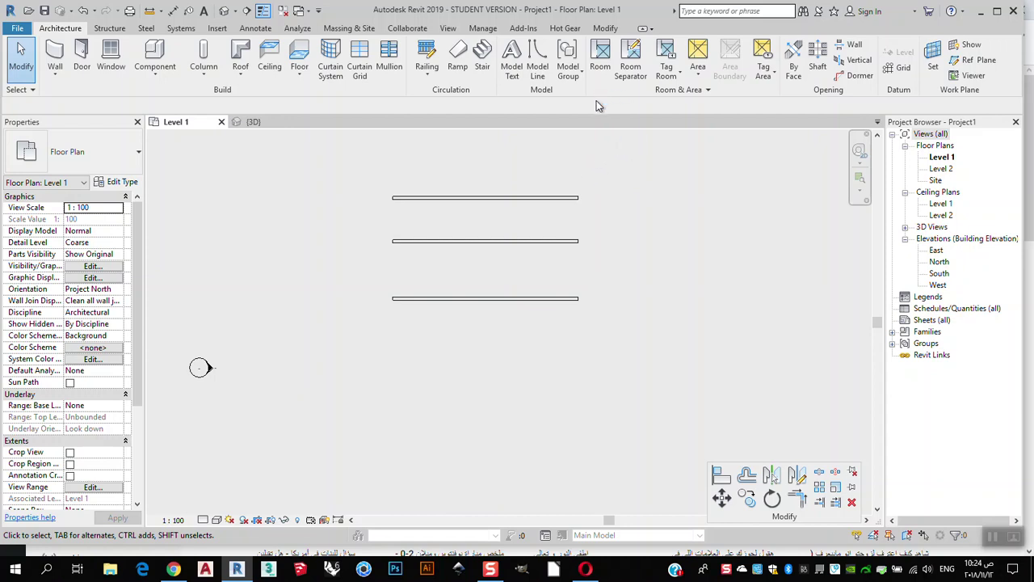
Start a new Schedule/Quantities and review the discipline options in its category filter, keeping Architecture.
click(449, 29)
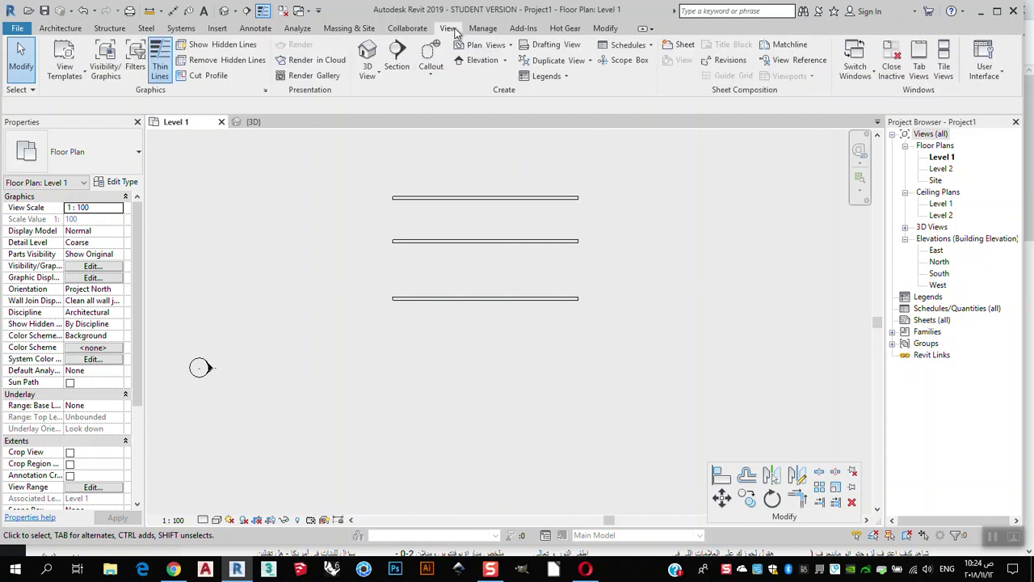
click(651, 47)
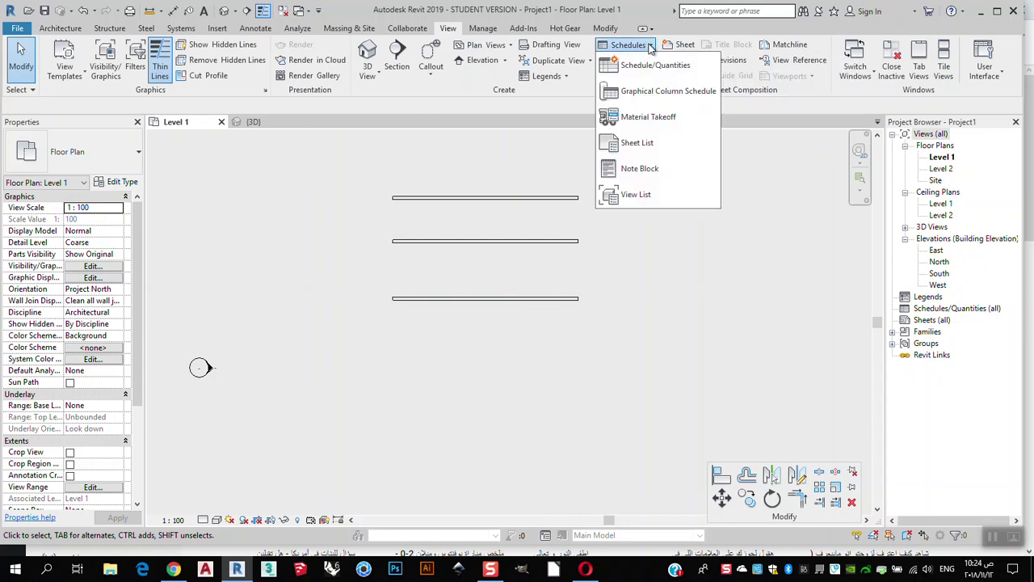
click(660, 65)
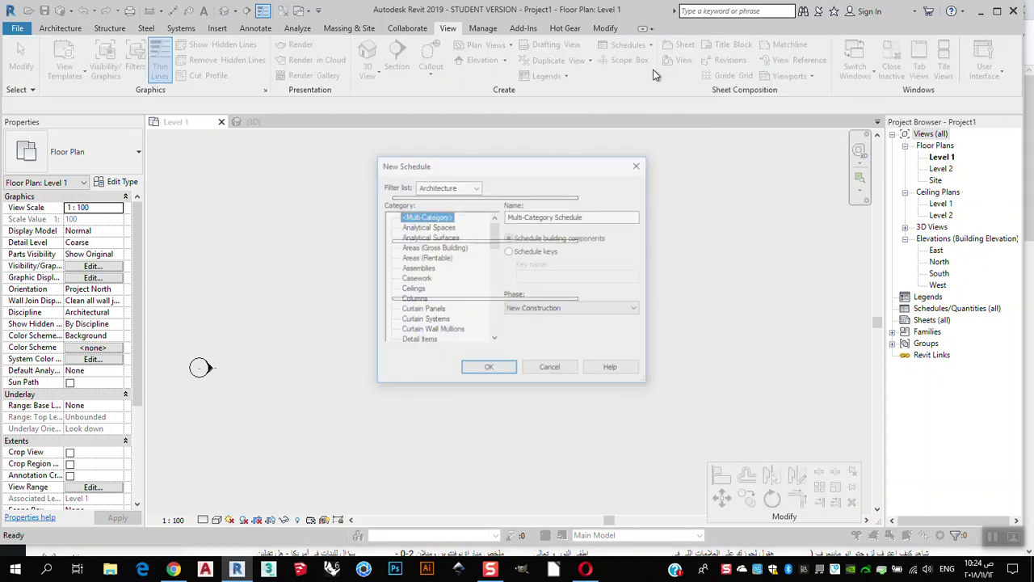
drag(533, 171, 353, 100)
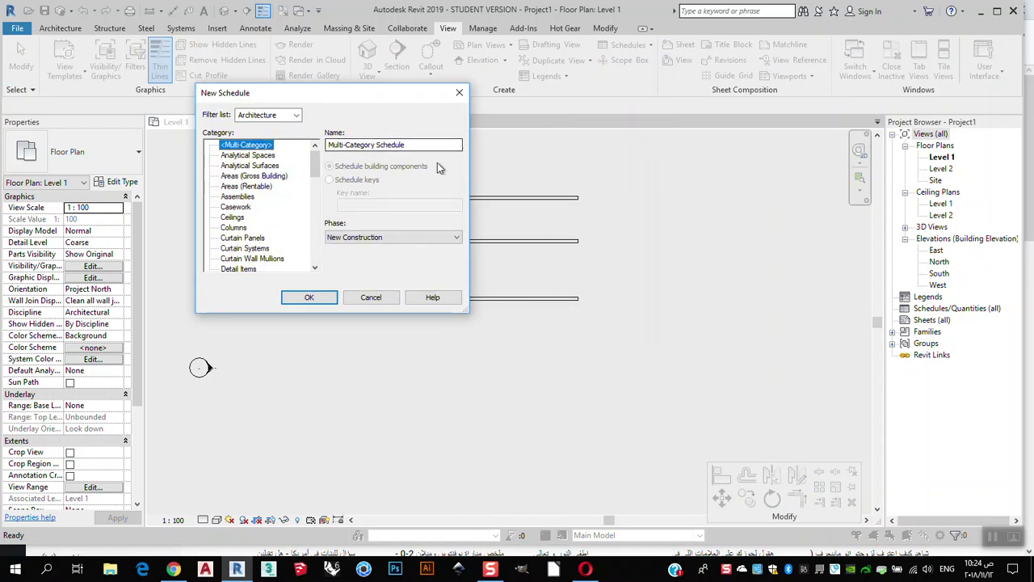
drag(299, 95, 200, 95)
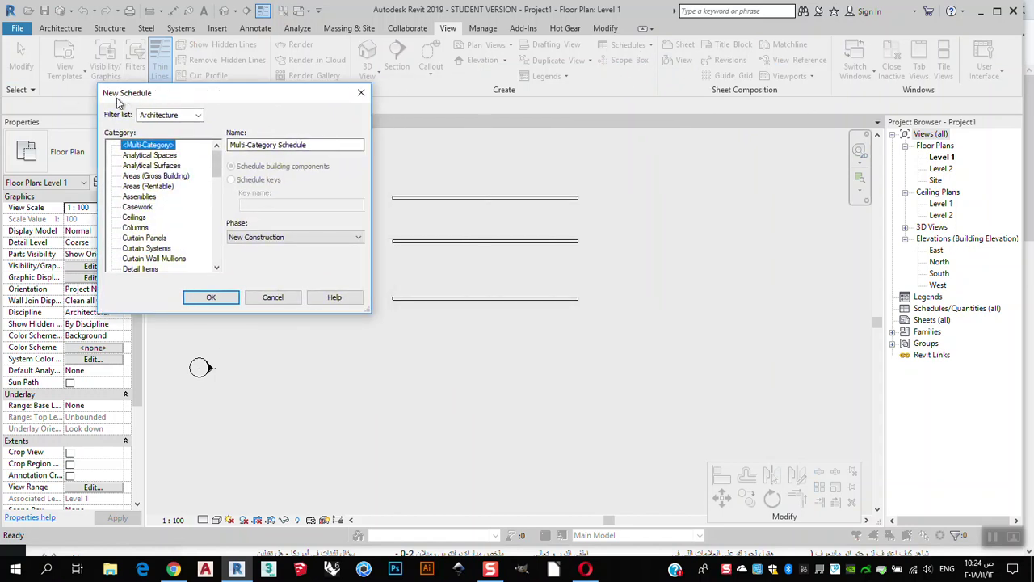
click(196, 115)
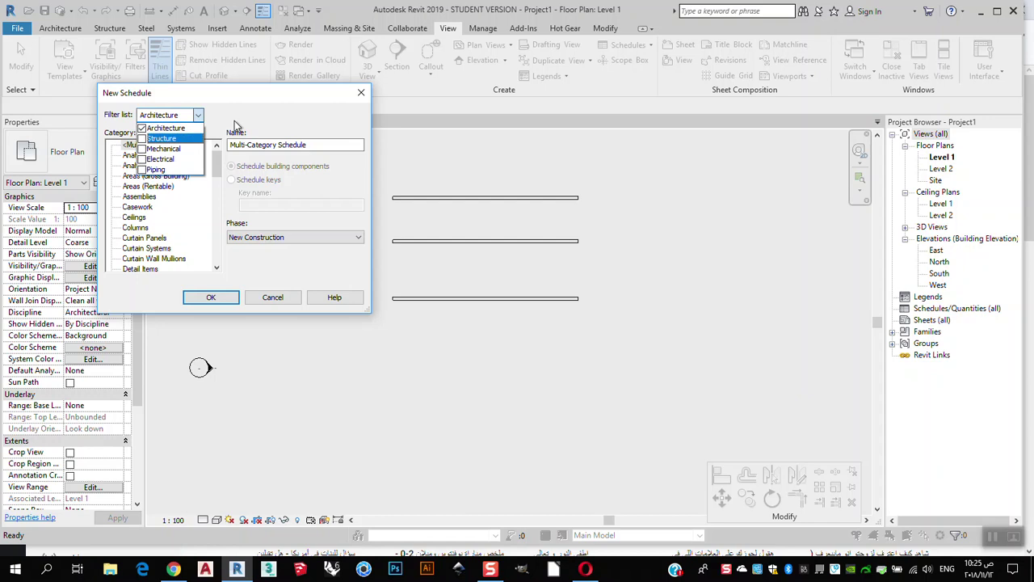
click(266, 116)
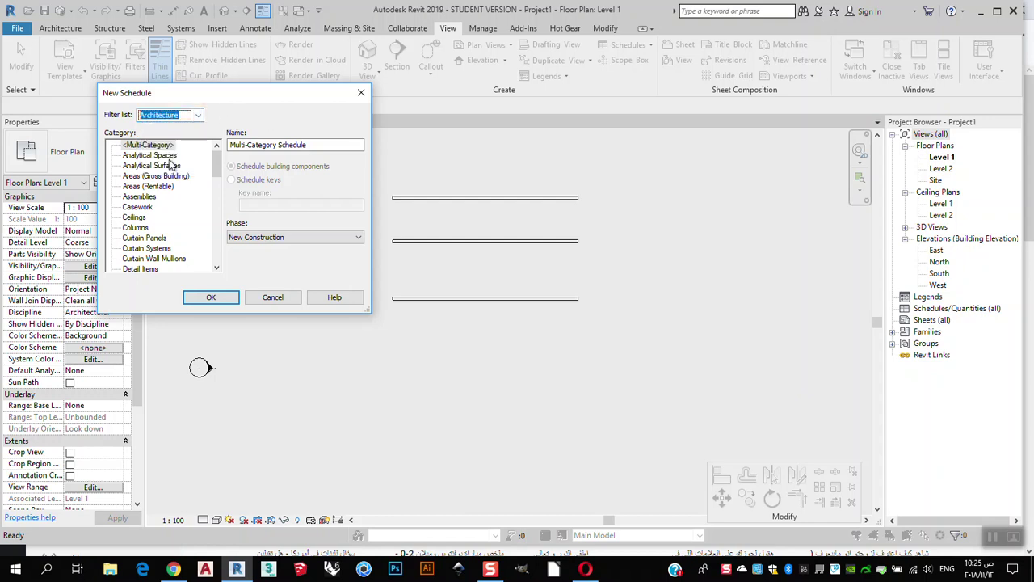
click(198, 116)
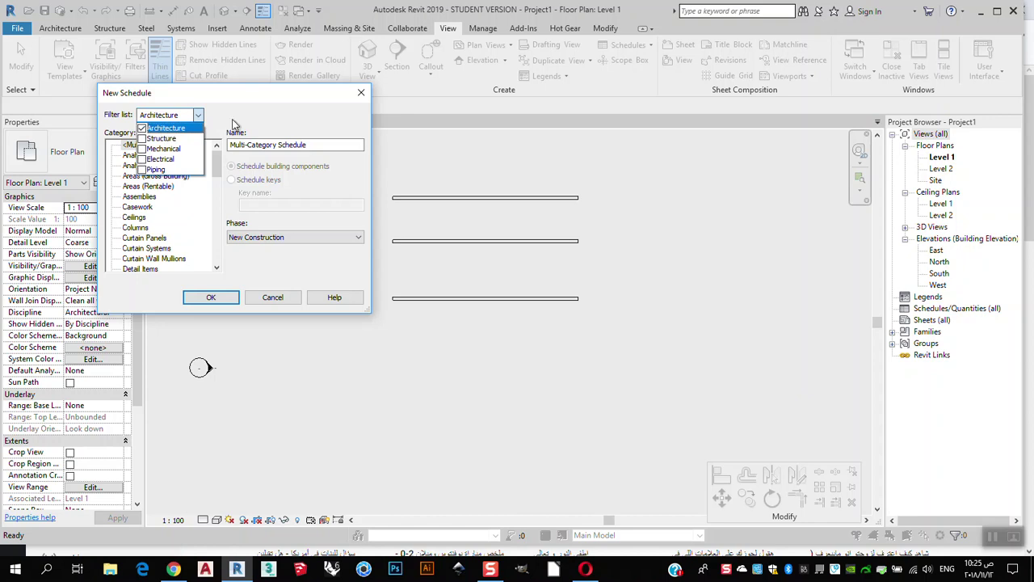
click(231, 120)
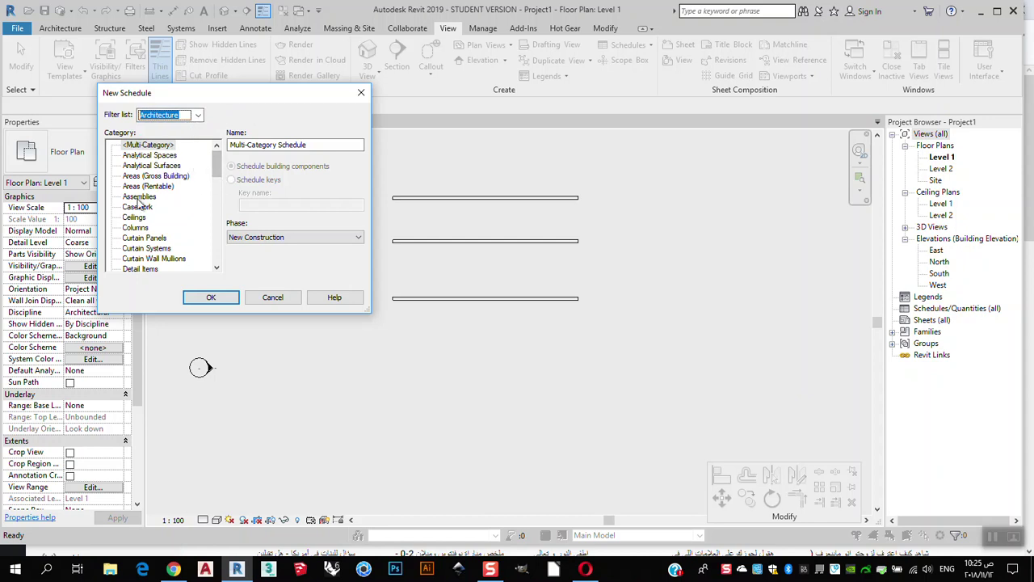
Create the schedule for the Walls category as building components in the New Construction phase.
drag(215, 165, 138, 178)
click(146, 165)
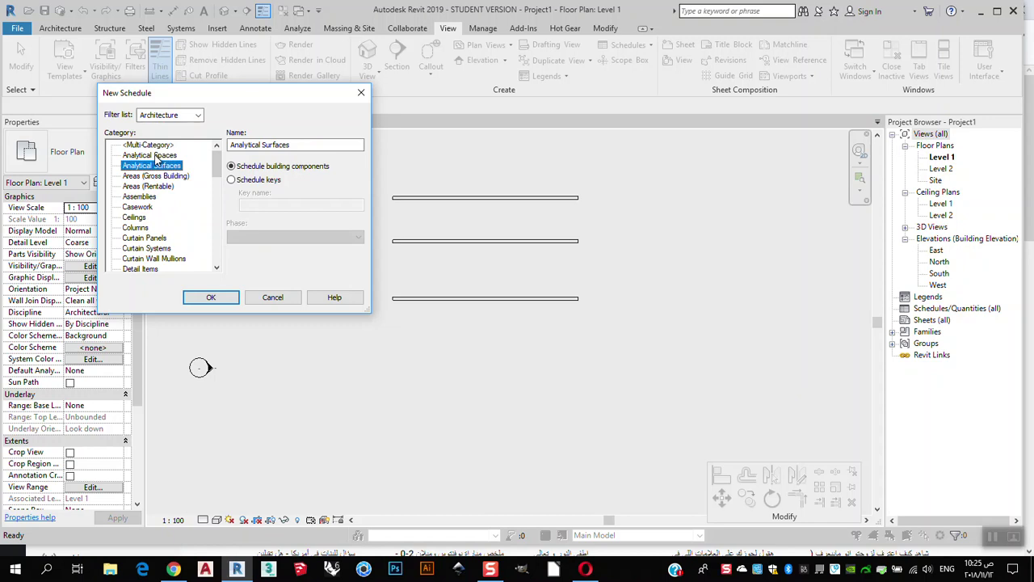
key(w)
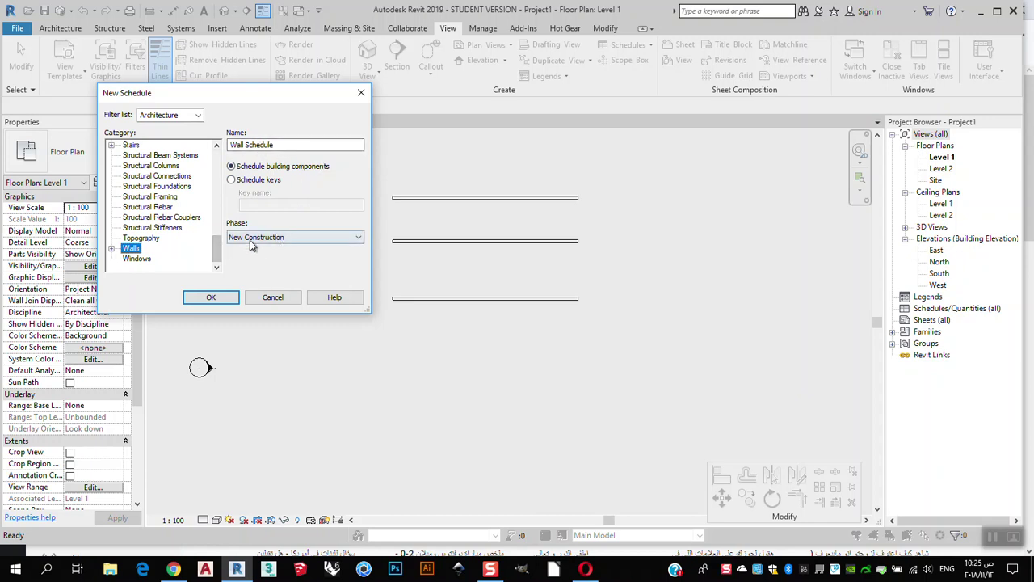
click(223, 303)
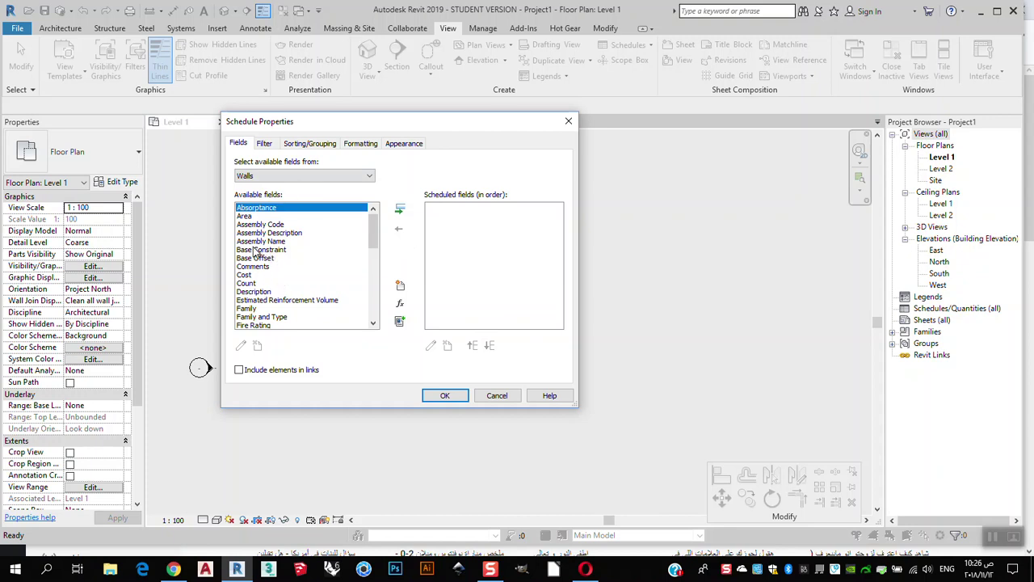
Add the Area, Cost and Description fields to the wall schedule.
click(246, 217)
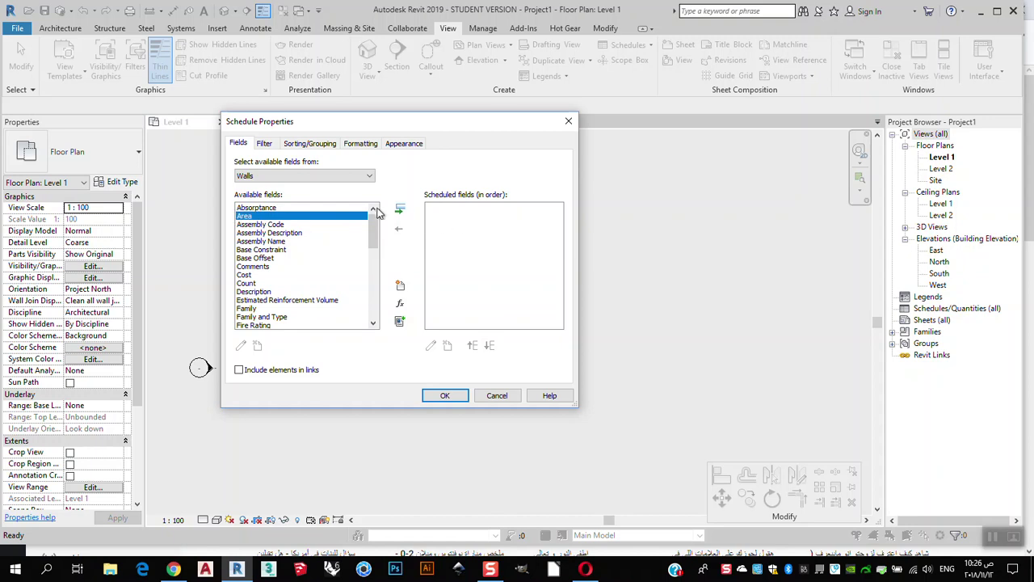
click(400, 211)
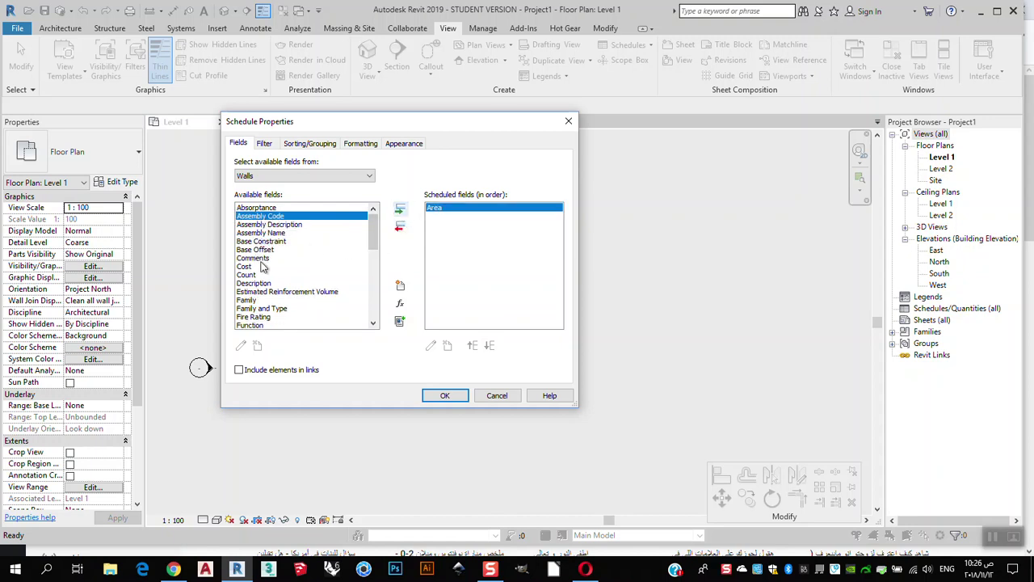
click(250, 267)
click(400, 209)
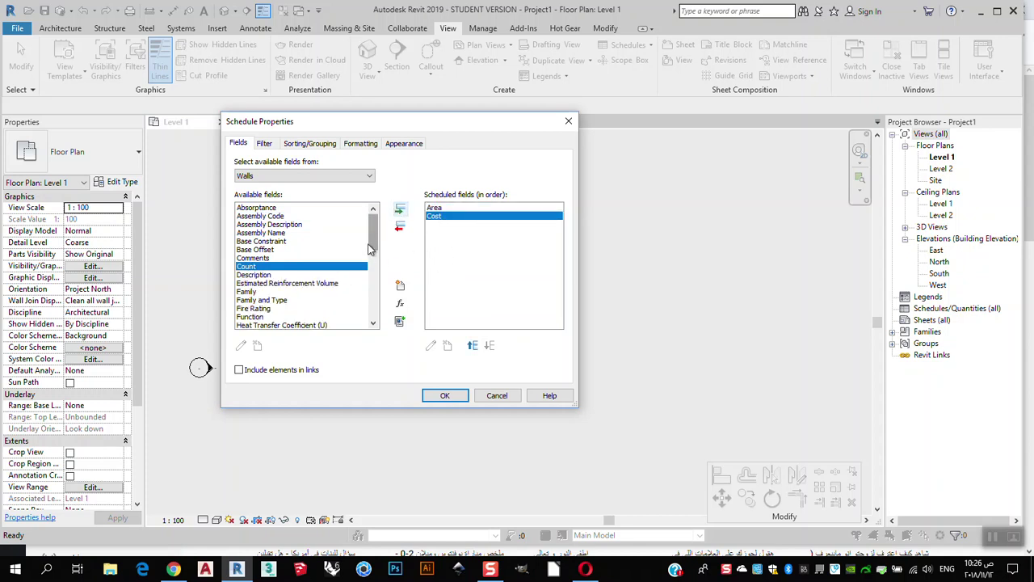
click(253, 276)
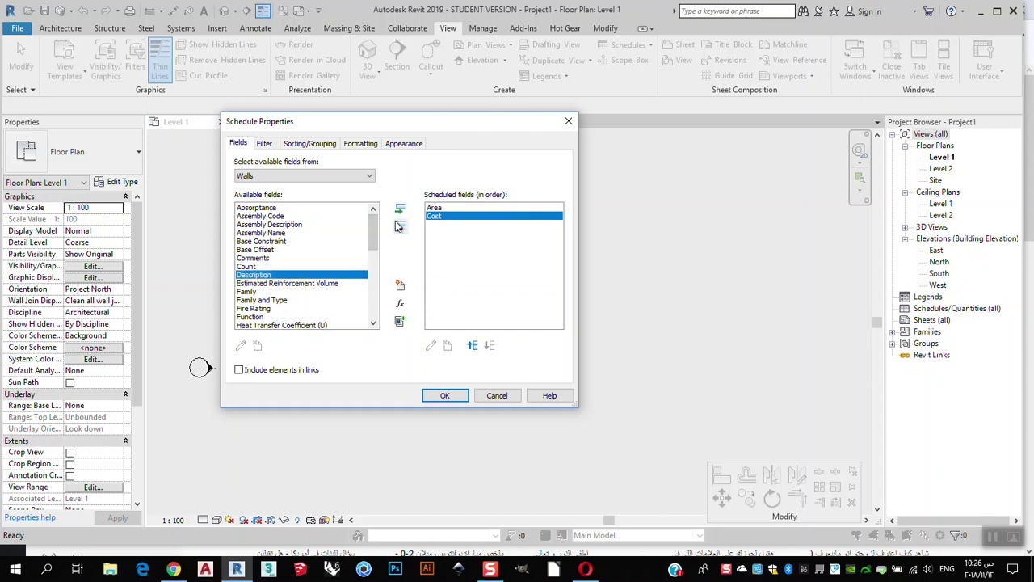
click(400, 210)
Add the Family and Type field and the Width field to the wall schedule.
drag(373, 232, 377, 257)
click(267, 275)
click(400, 210)
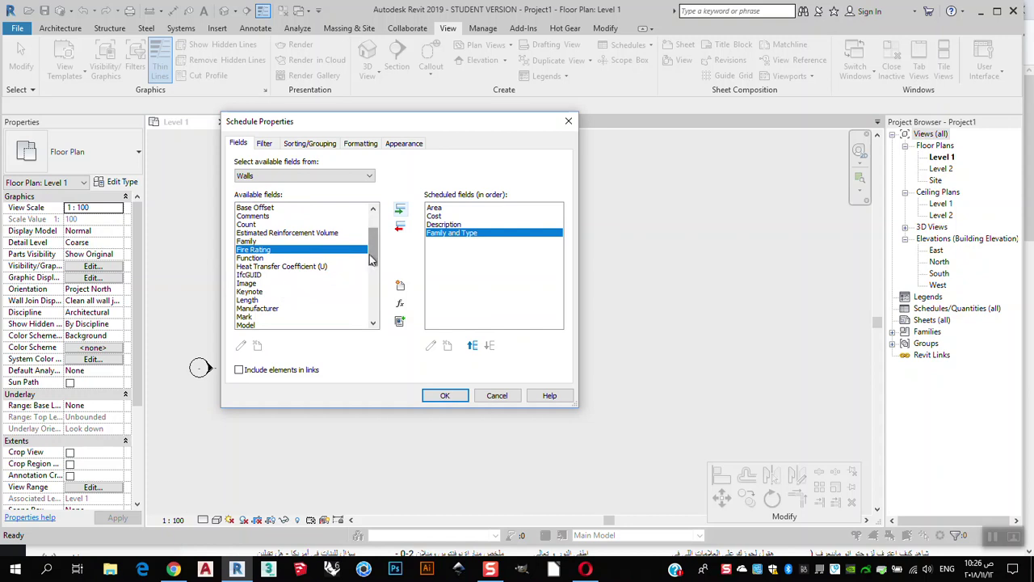
drag(374, 256, 372, 314)
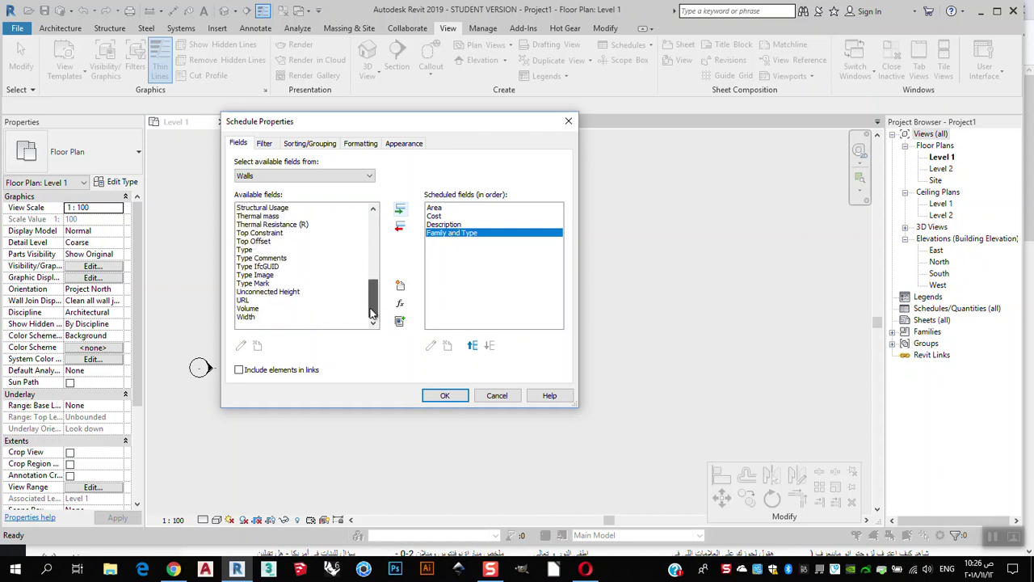
click(257, 316)
click(399, 208)
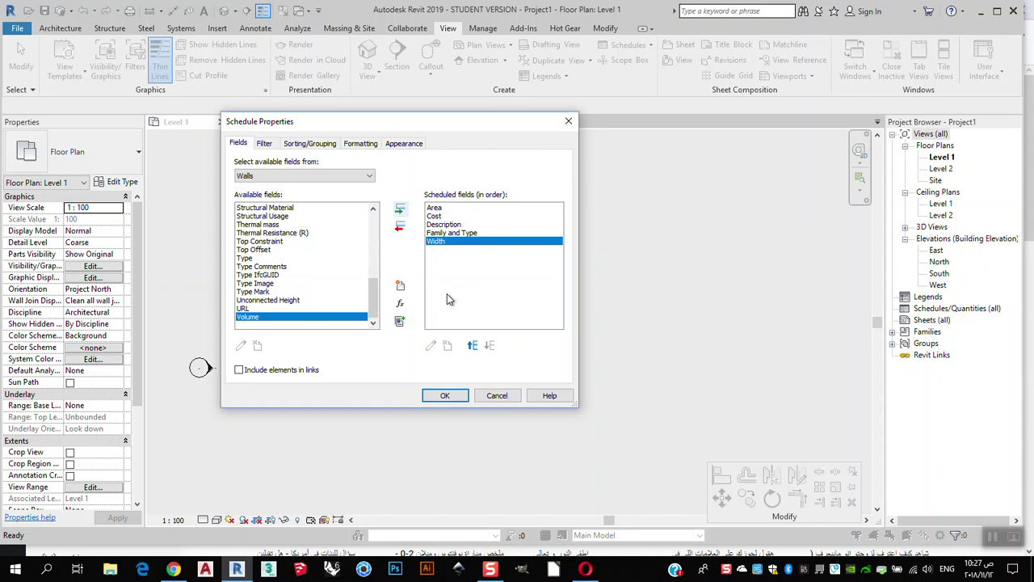
Move Family and Type up to first place in the scheduled fields.
click(450, 233)
click(474, 347)
click(473, 347)
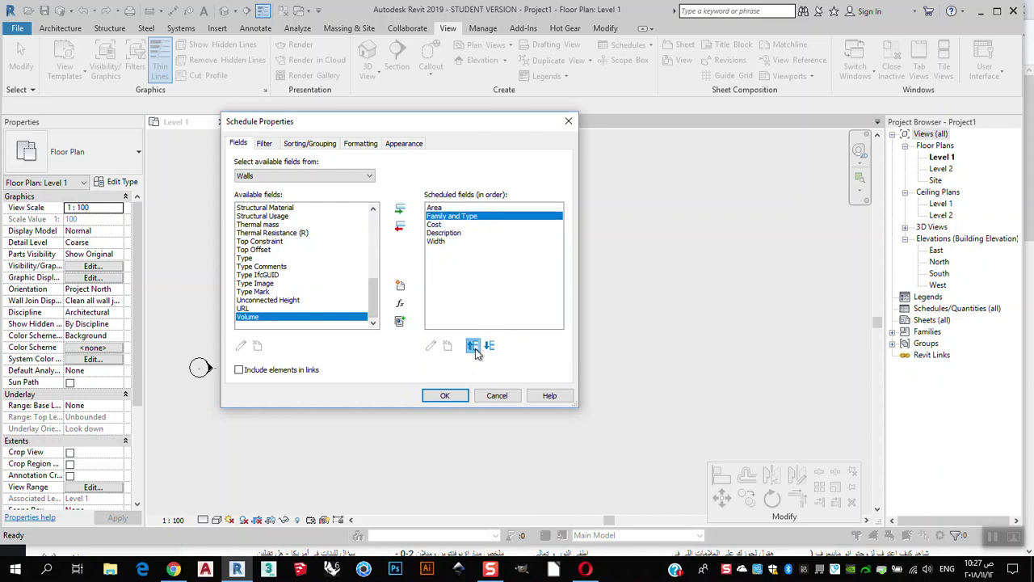
click(474, 346)
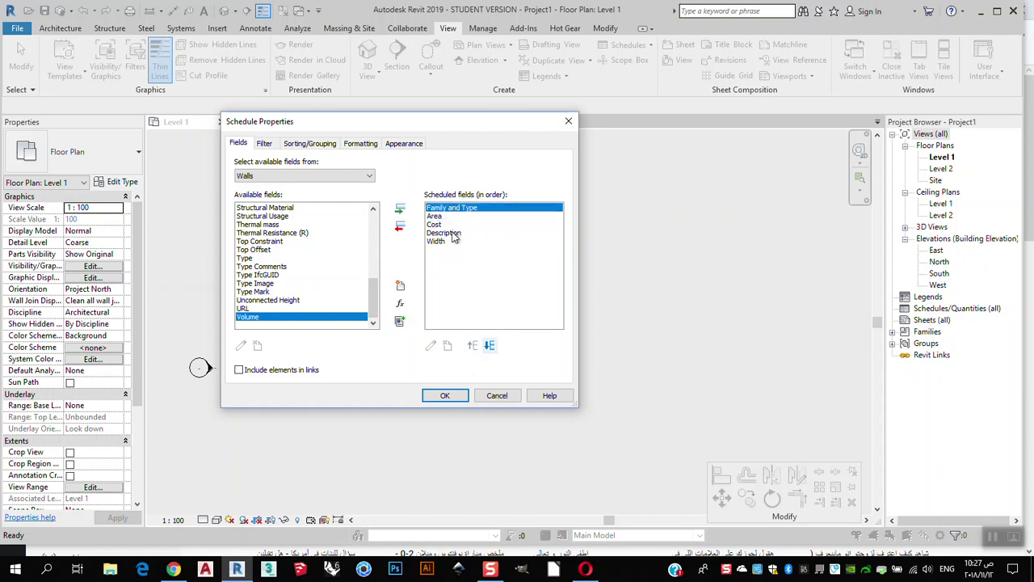
Move Description to second and Width to third place in the scheduled fields, and generate the wall schedule.
click(454, 234)
click(474, 347)
click(474, 347)
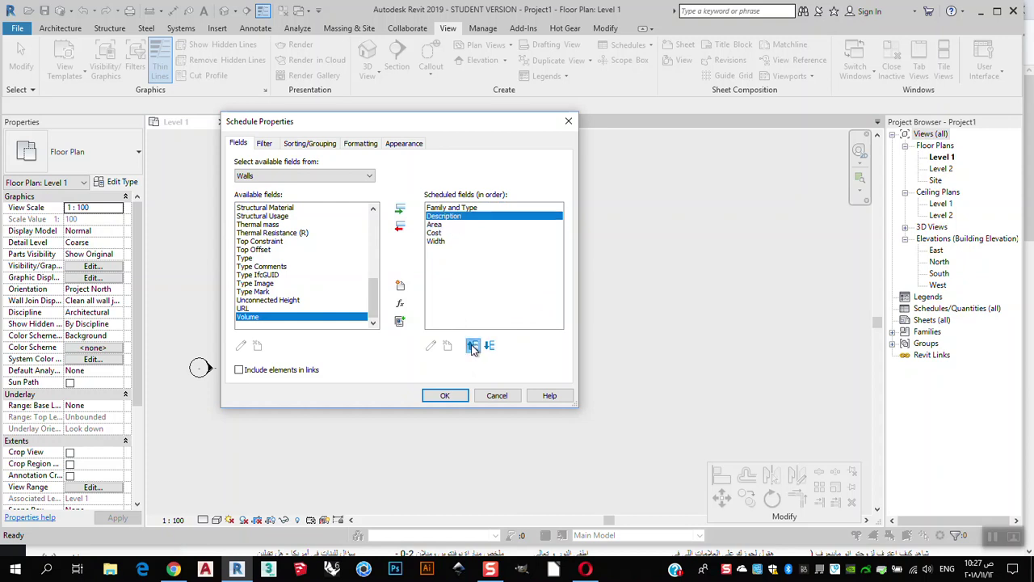
click(437, 242)
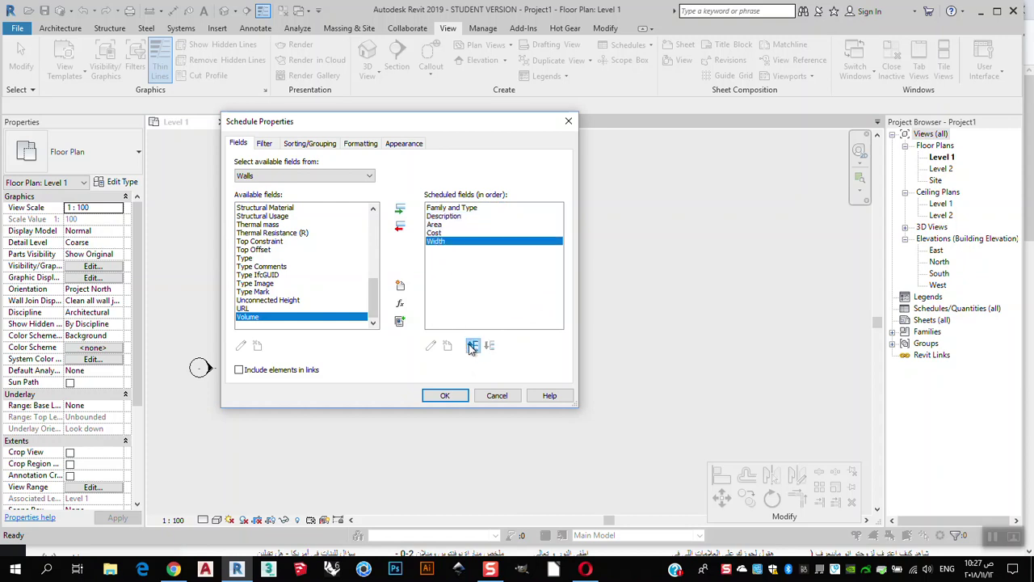
click(473, 346)
click(474, 346)
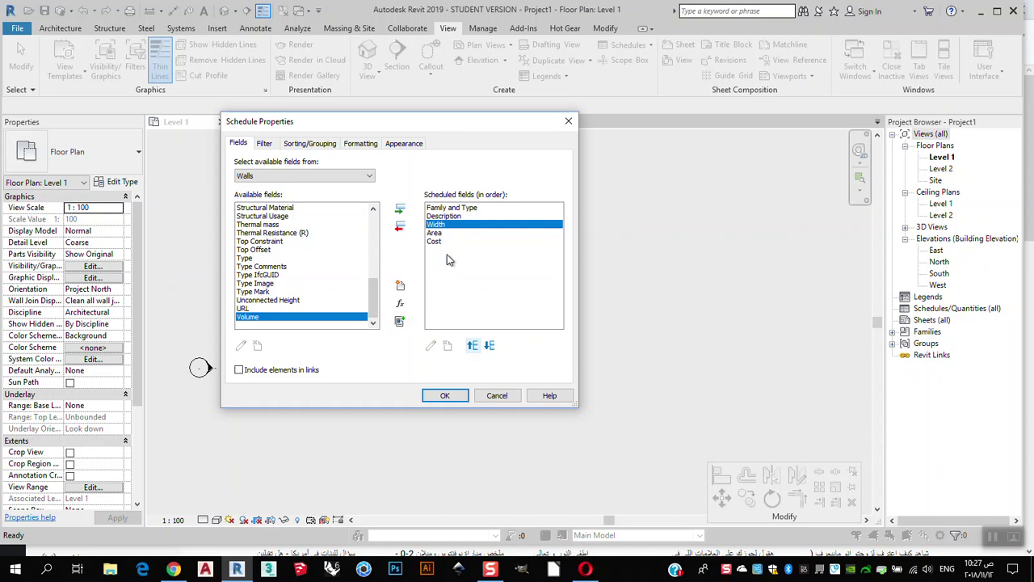
click(444, 395)
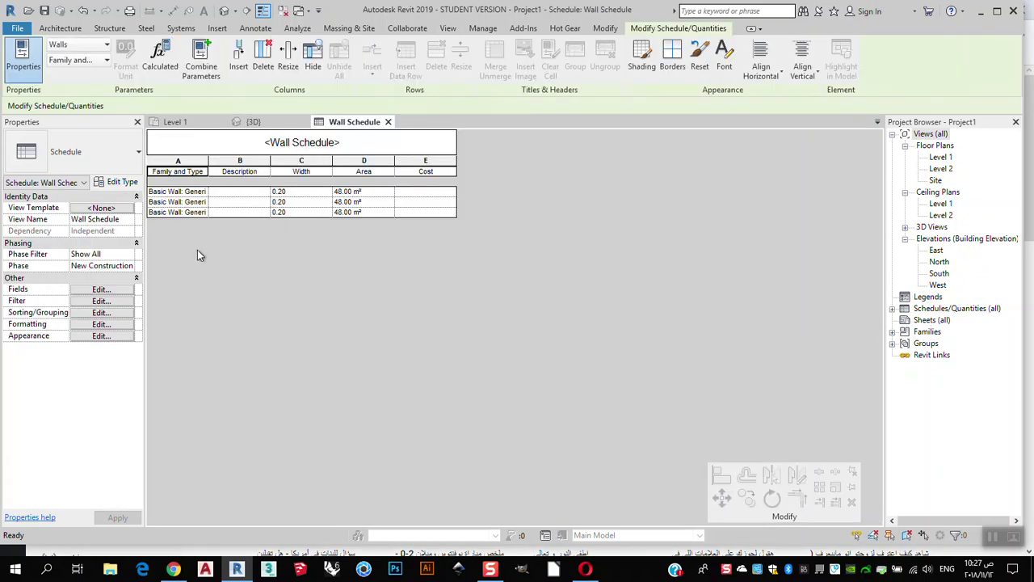
Compare the 3D view with the Wall Schedule and inspect the Family and Type entry of its first row.
click(275, 121)
click(359, 122)
click(183, 191)
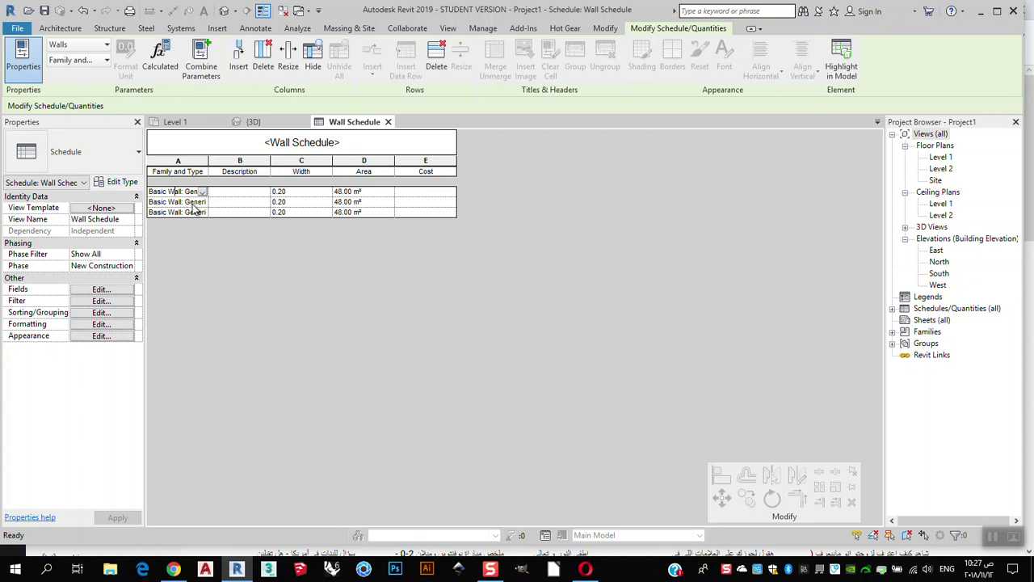
Draw a fourth, slightly shorter horizontal Generic - 200mm wall below the three parallel walls on Level 1, and check the wall schedule.
click(200, 125)
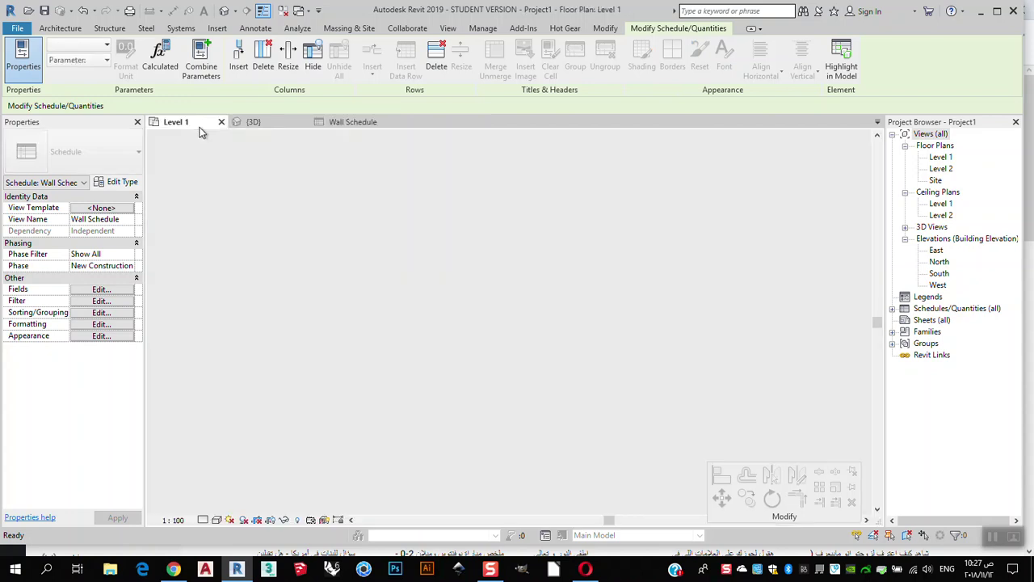
click(606, 219)
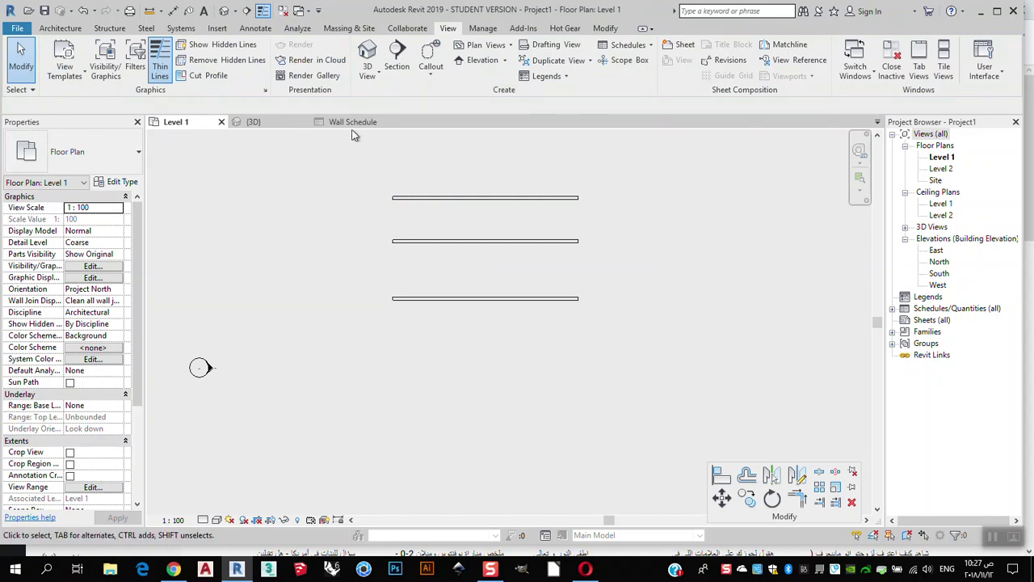
click(61, 29)
click(509, 198)
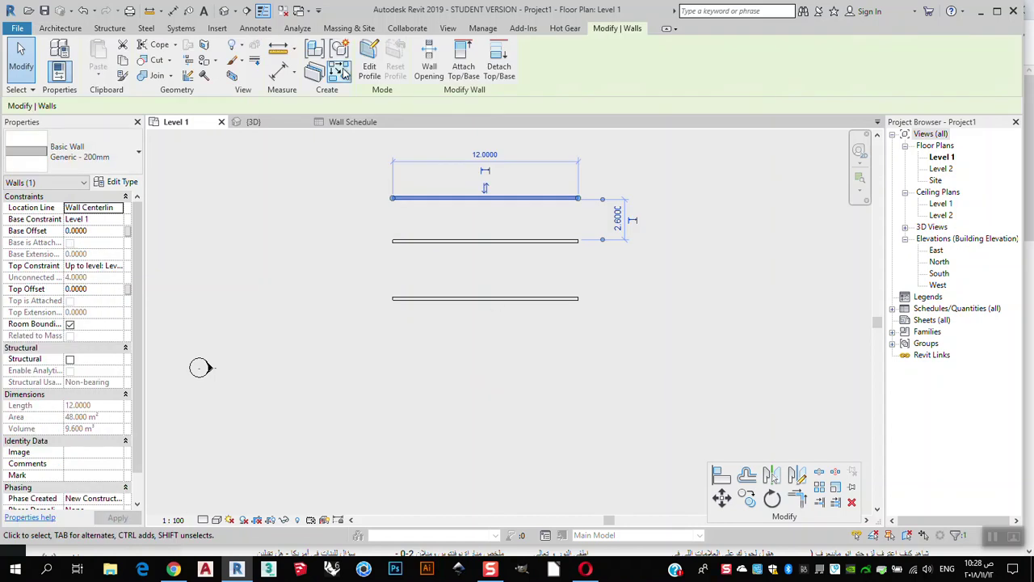
key(w)
key(a)
click(402, 333)
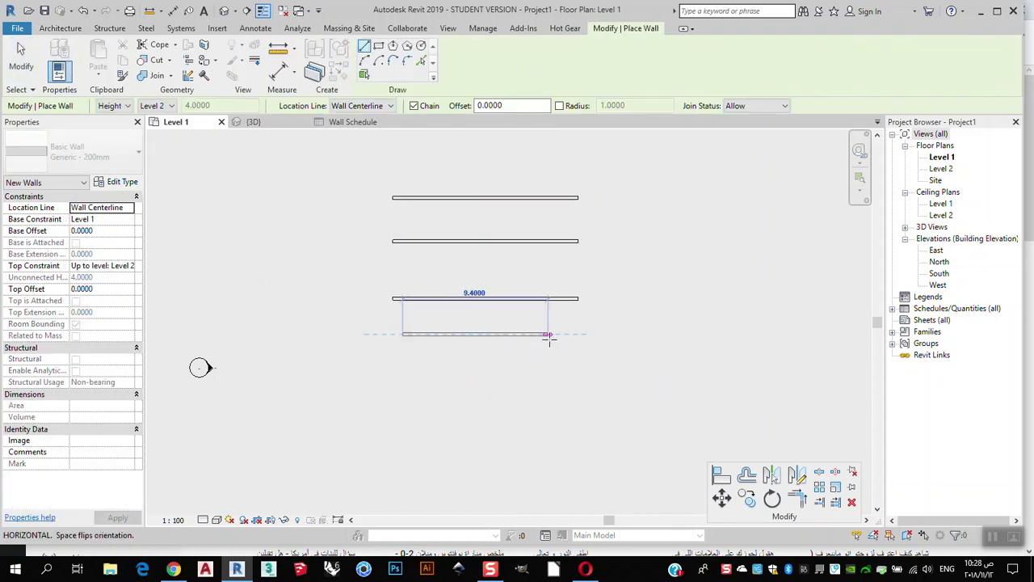
click(558, 334)
click(21, 65)
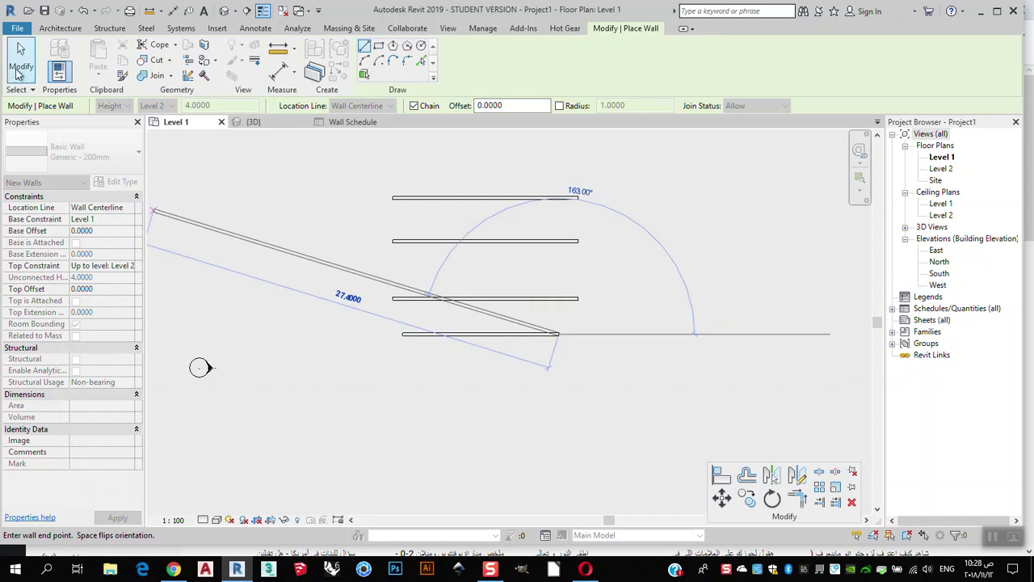
click(363, 121)
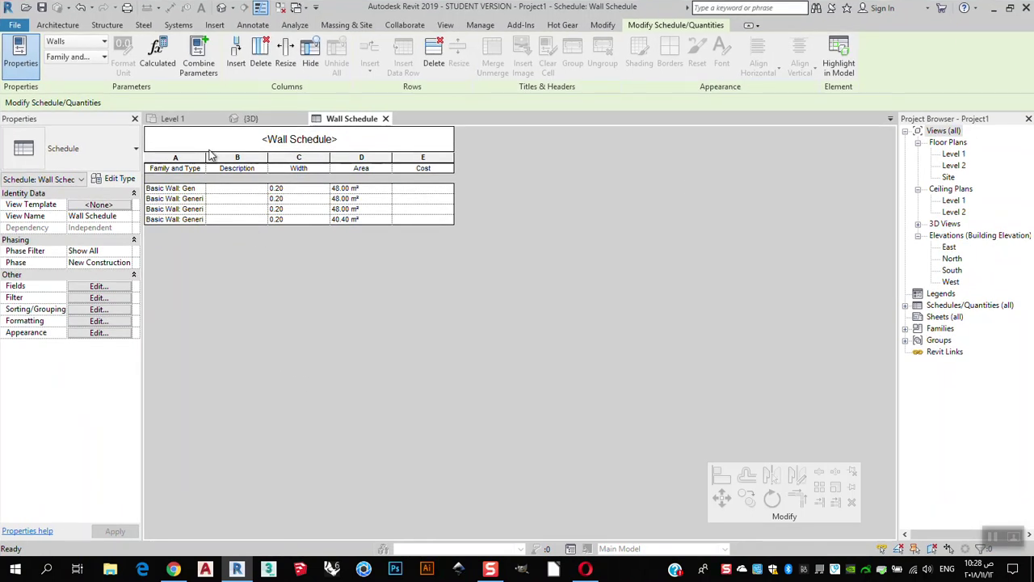
Draw a horizontal reference plane below the lowest wall in the Level 1 plan and name it 1.
click(173, 118)
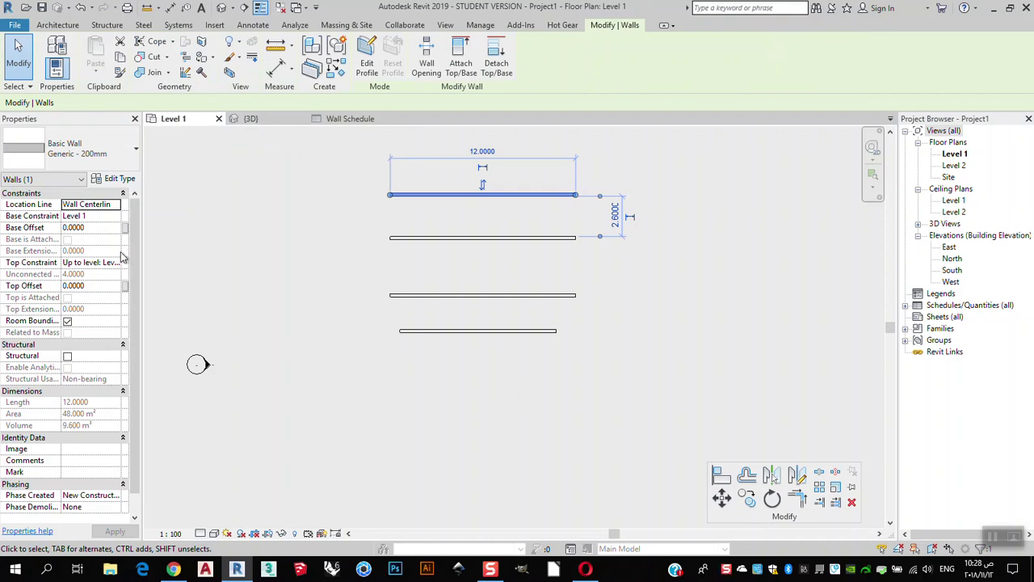
click(67, 26)
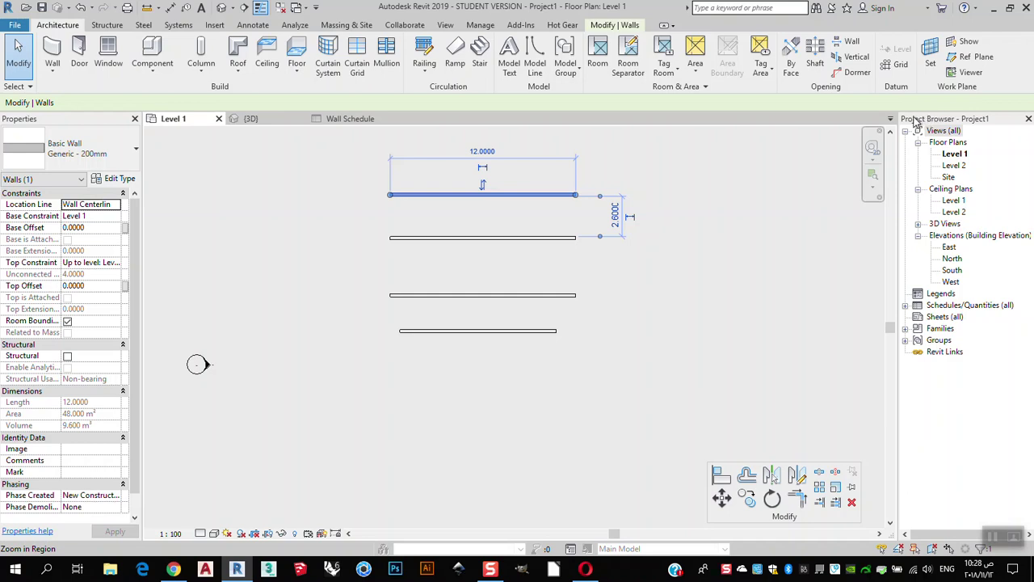
click(977, 60)
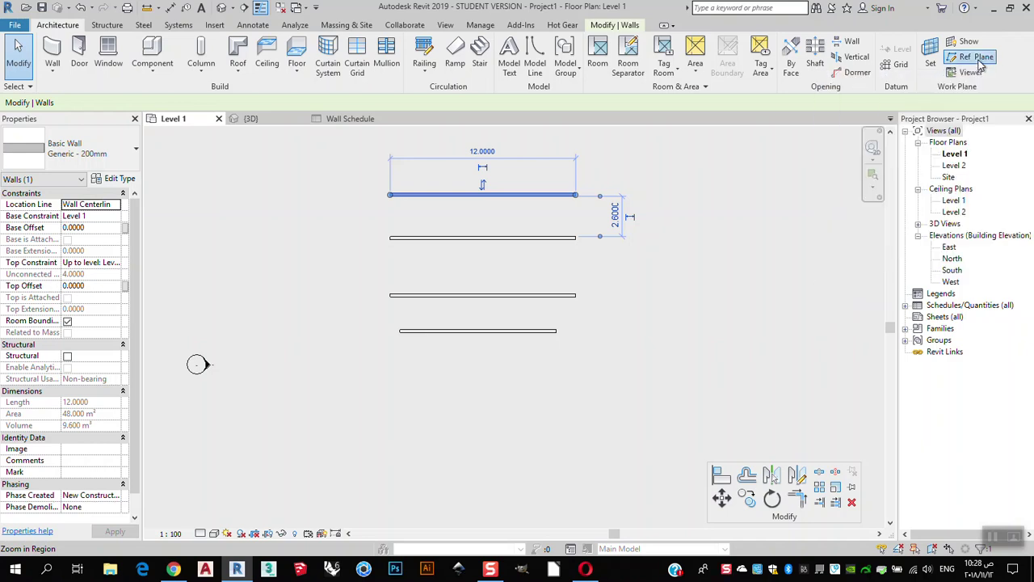
click(622, 364)
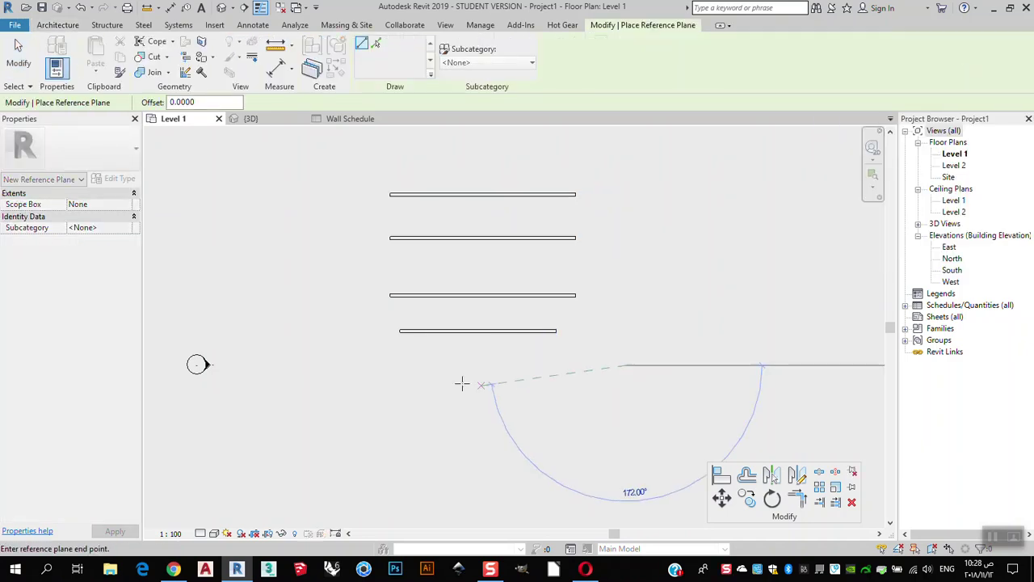
click(332, 364)
click(366, 358)
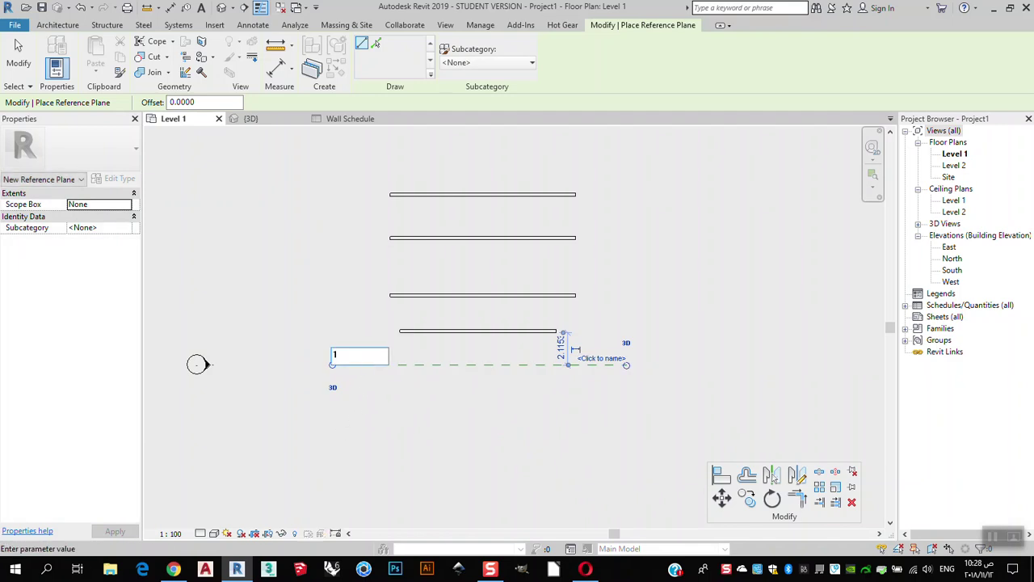
key(Return)
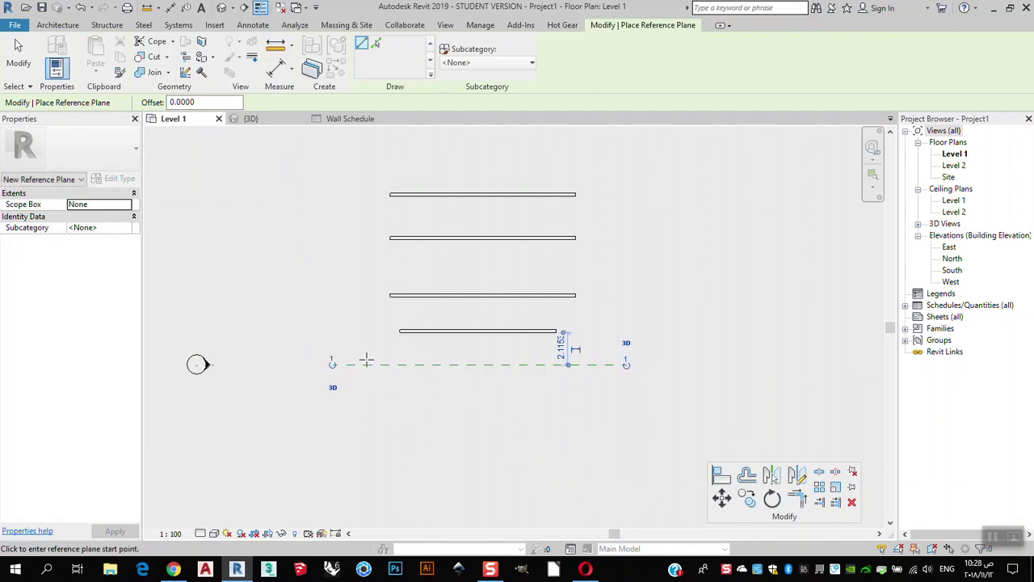
click(20, 56)
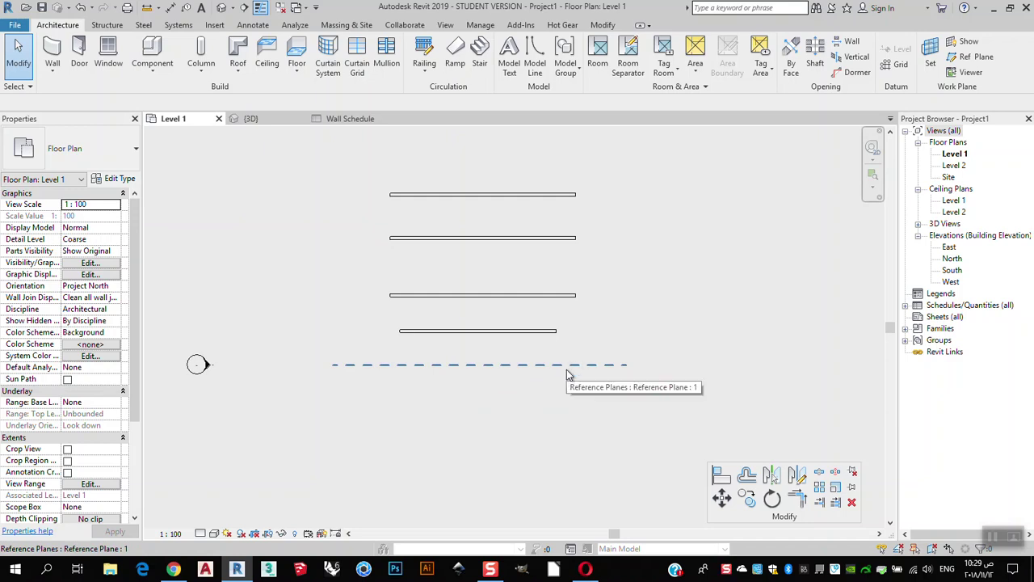
click(487, 367)
click(519, 418)
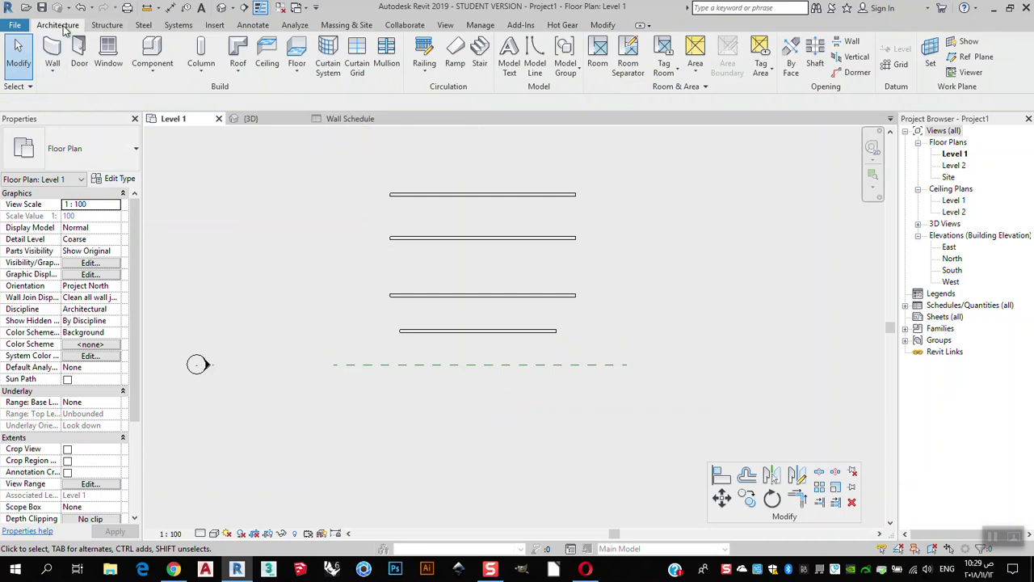
Start an in-place model in the Walls category and name it "Ex of wall".
click(162, 69)
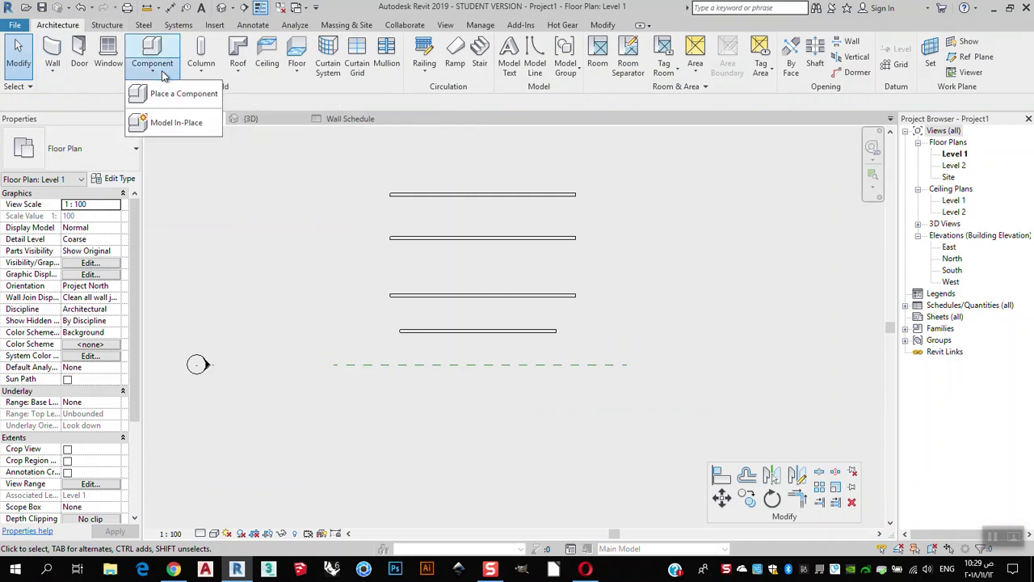
click(192, 132)
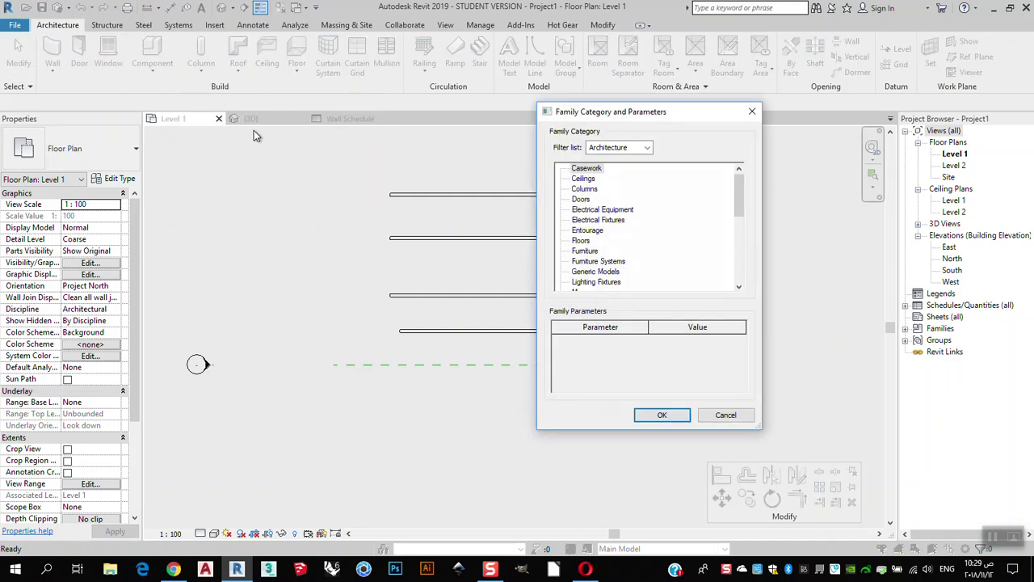
drag(691, 123, 494, 124)
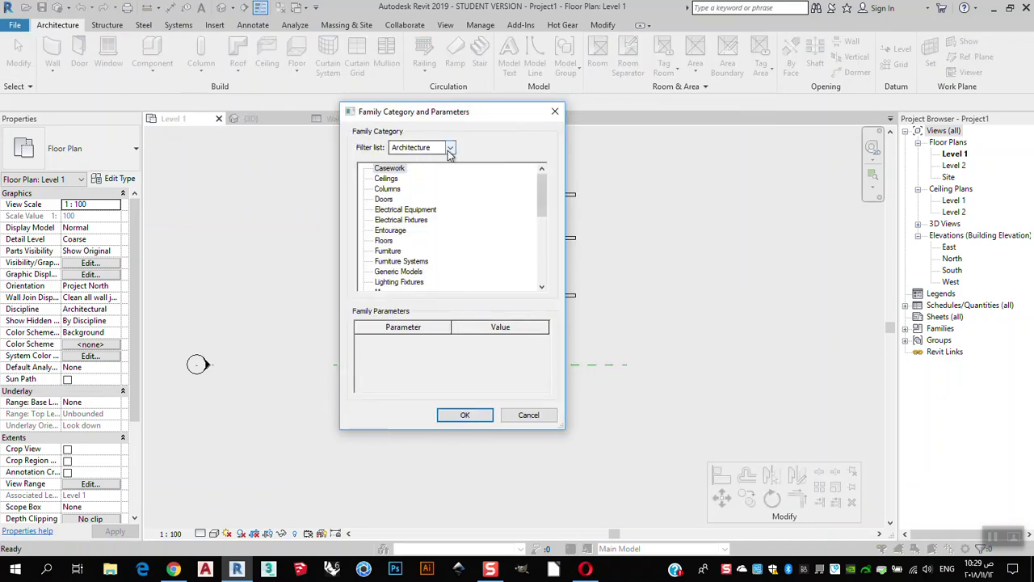
key(Tab)
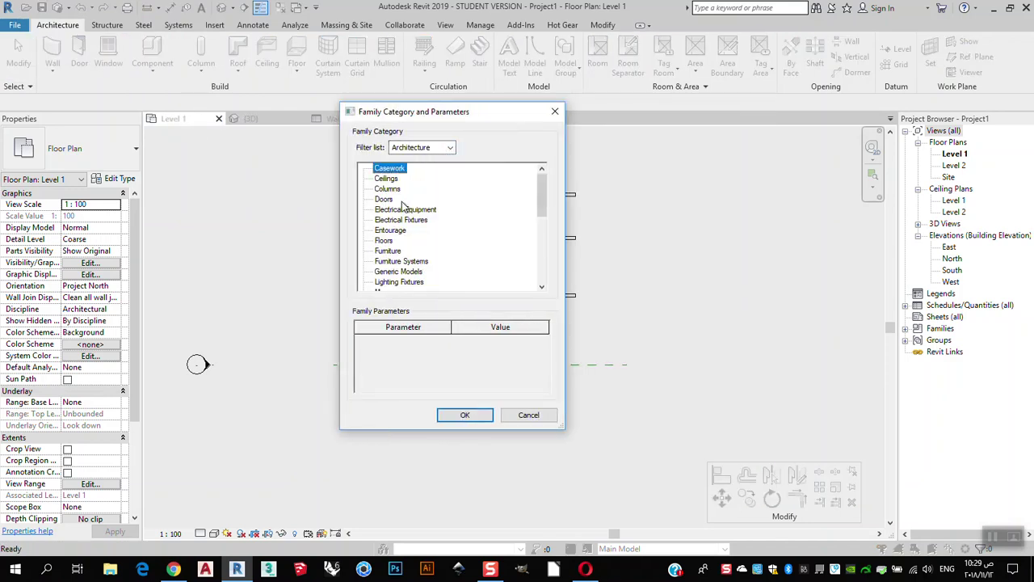
click(384, 240)
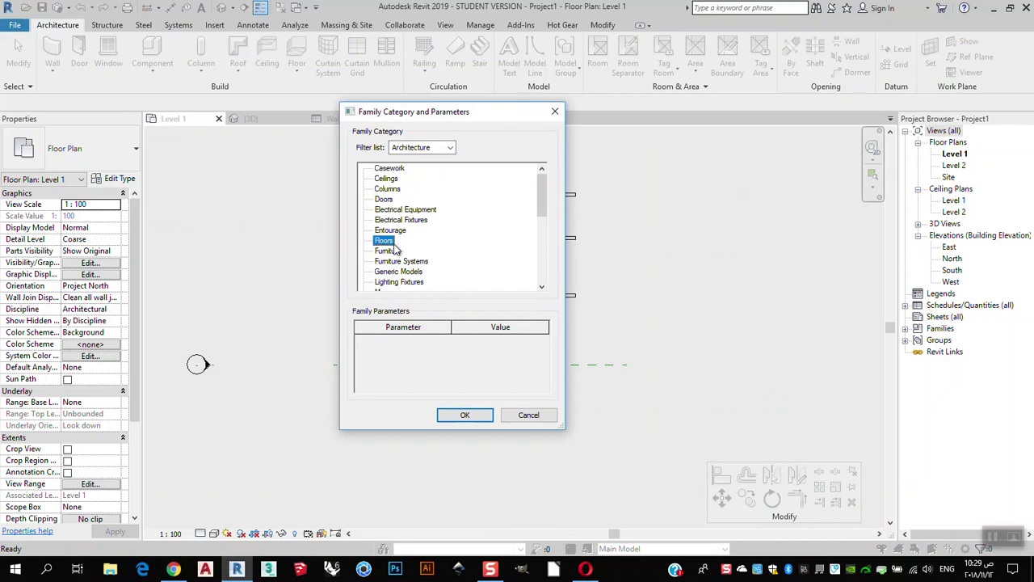
key(w)
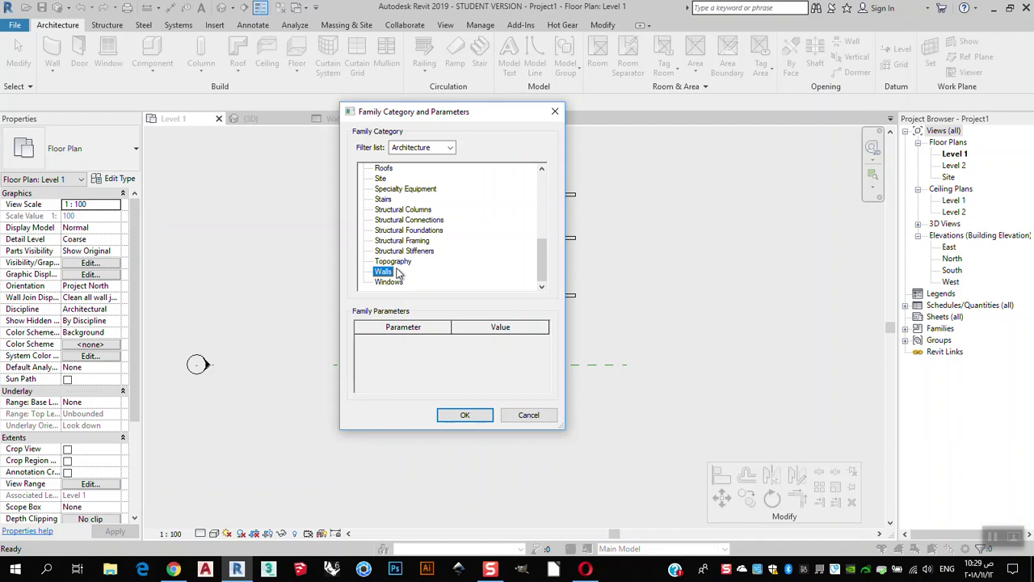
click(464, 415)
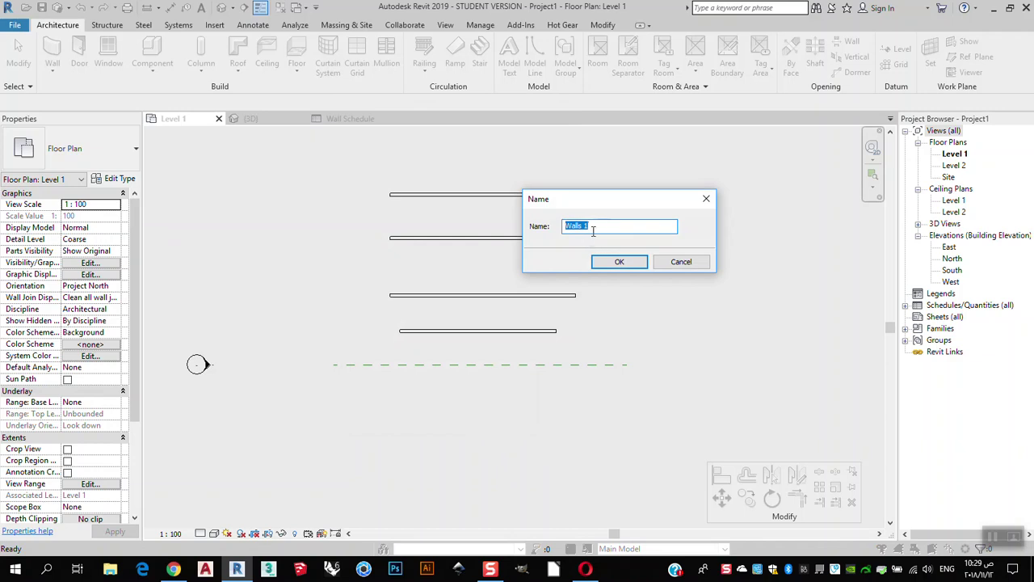
text(Ex of wall)
click(619, 264)
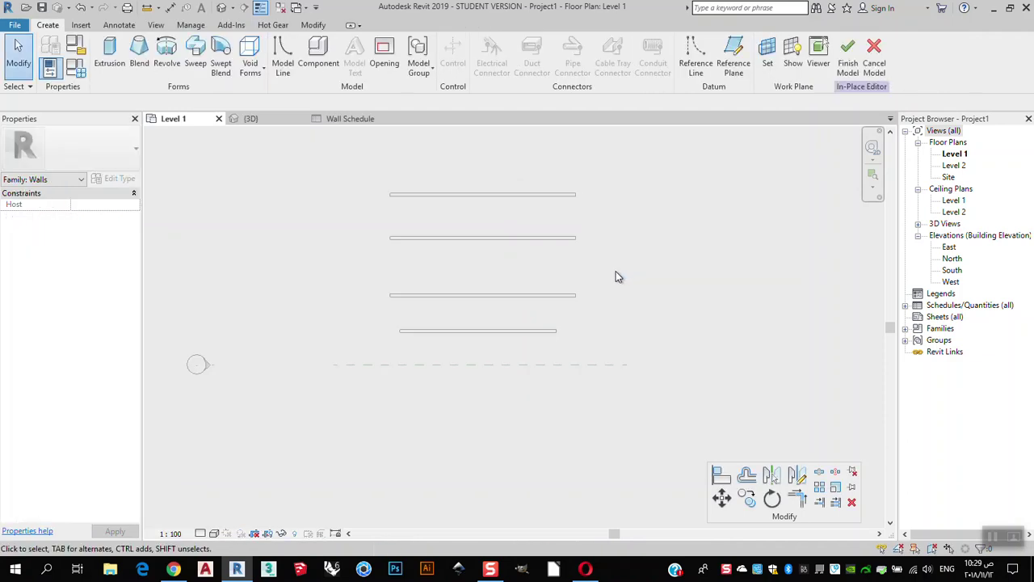
Set the work plane to Reference Plane : 1 and open the South elevation for sketching.
click(767, 53)
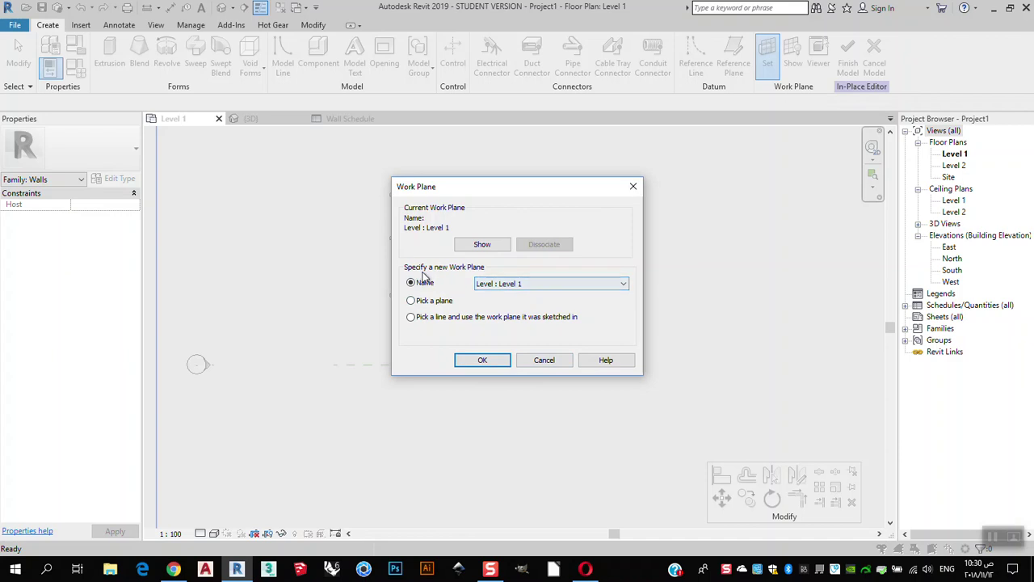
click(603, 286)
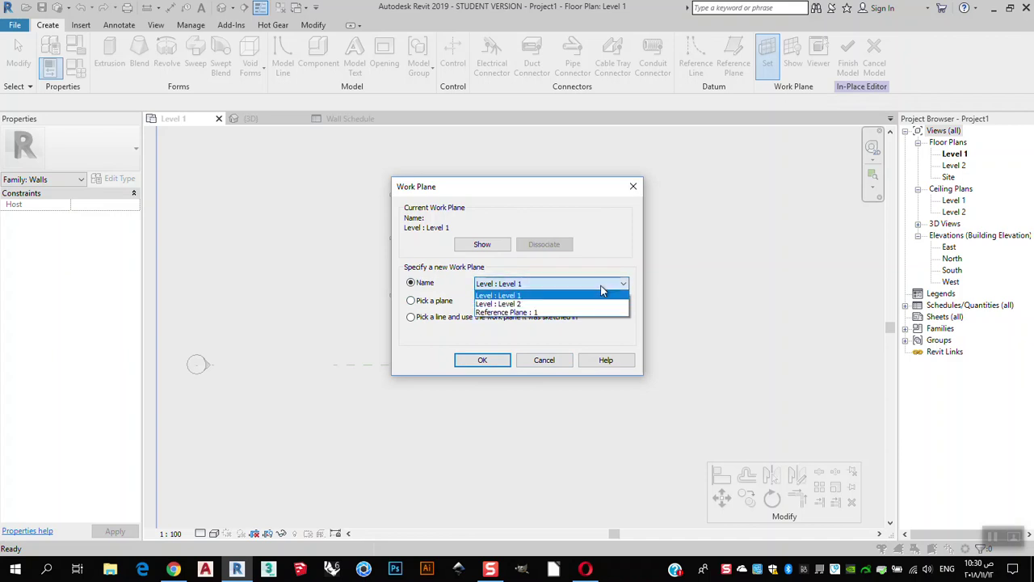
click(526, 313)
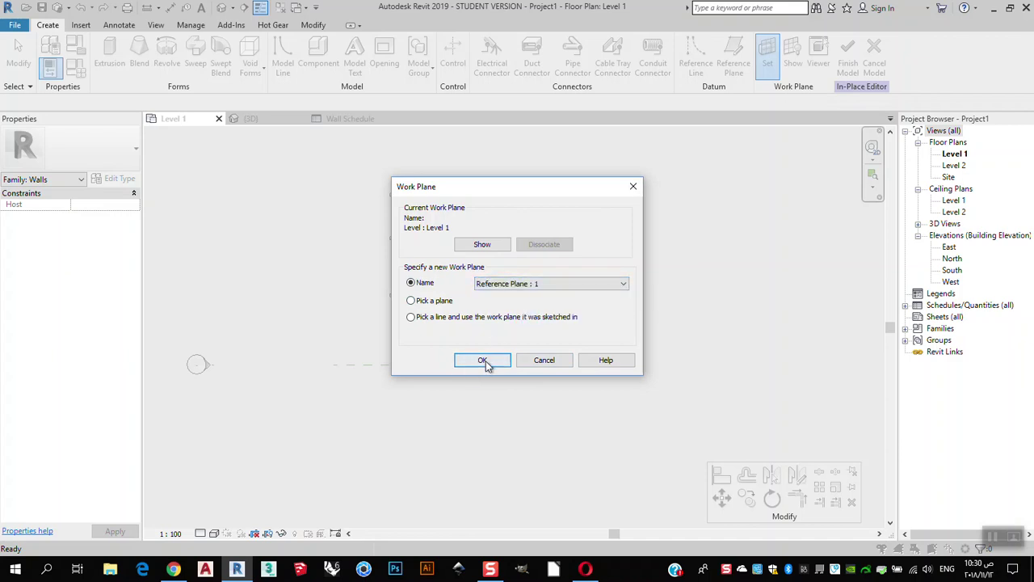
click(483, 360)
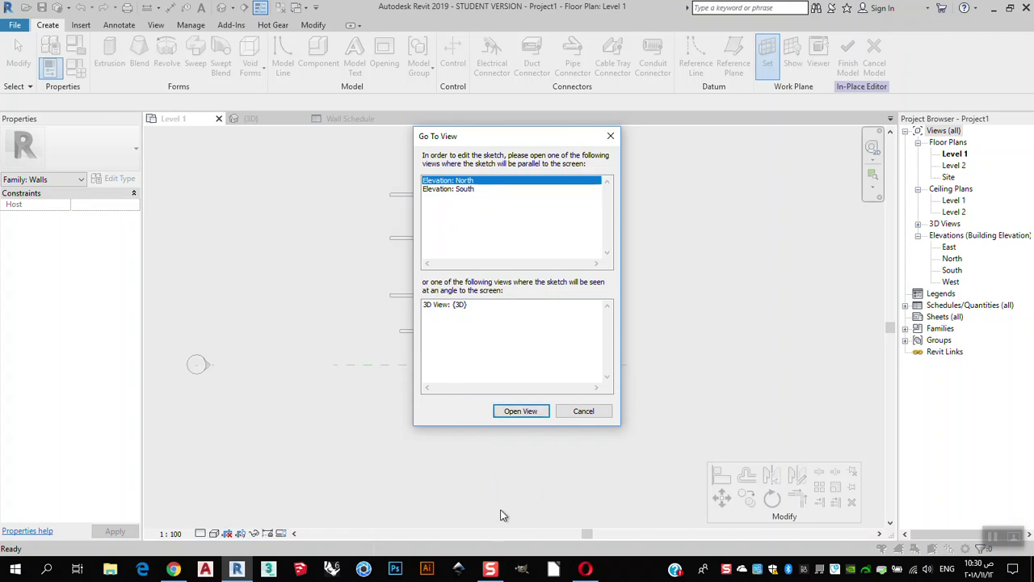
click(460, 189)
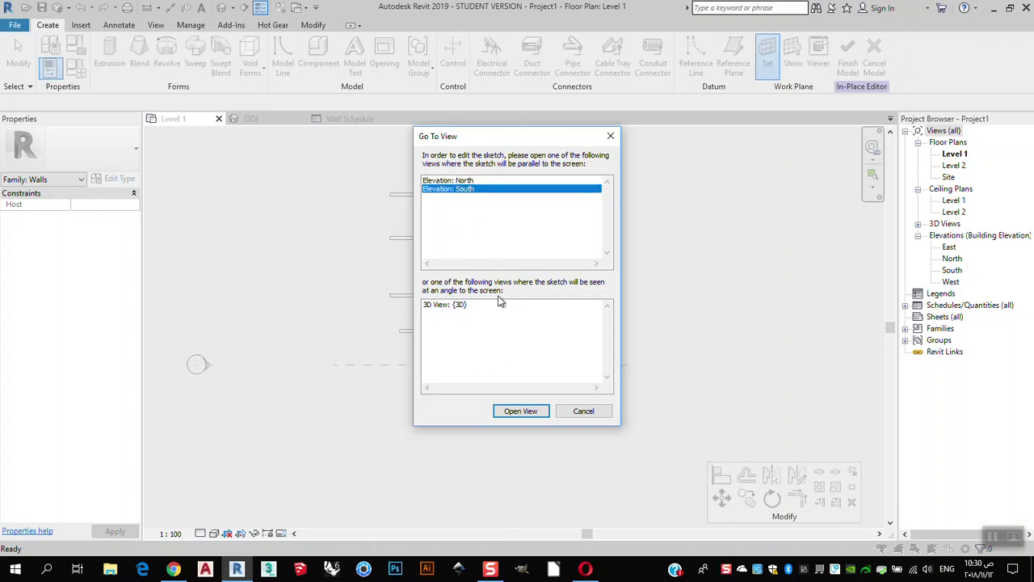
click(522, 413)
scroll(631, 307, down, 2)
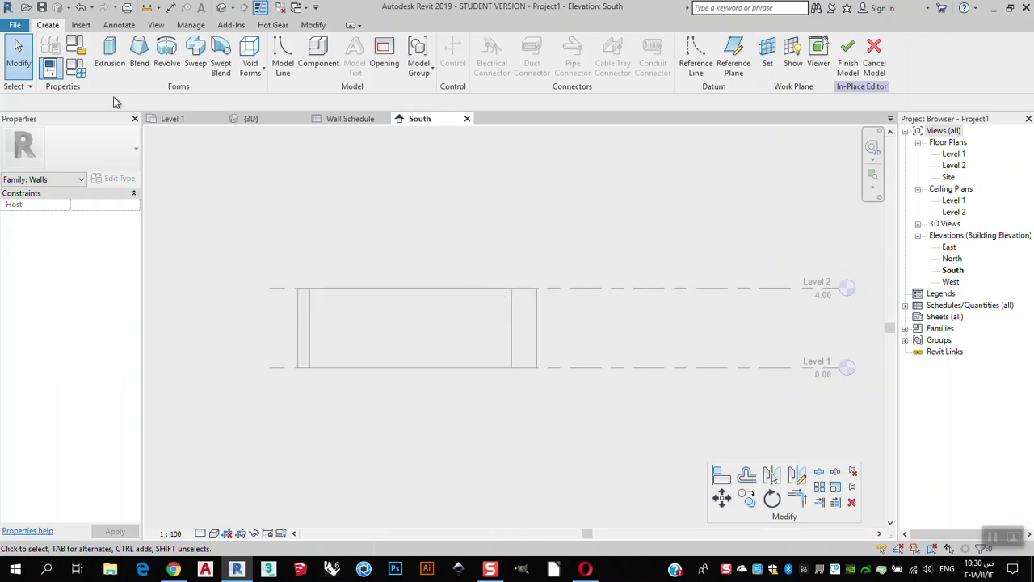
Create an extrusion of depth 0.25 from a rectangle about 15.09 m wide and 4 m high, spanning Level 1 to Level 2.
click(109, 53)
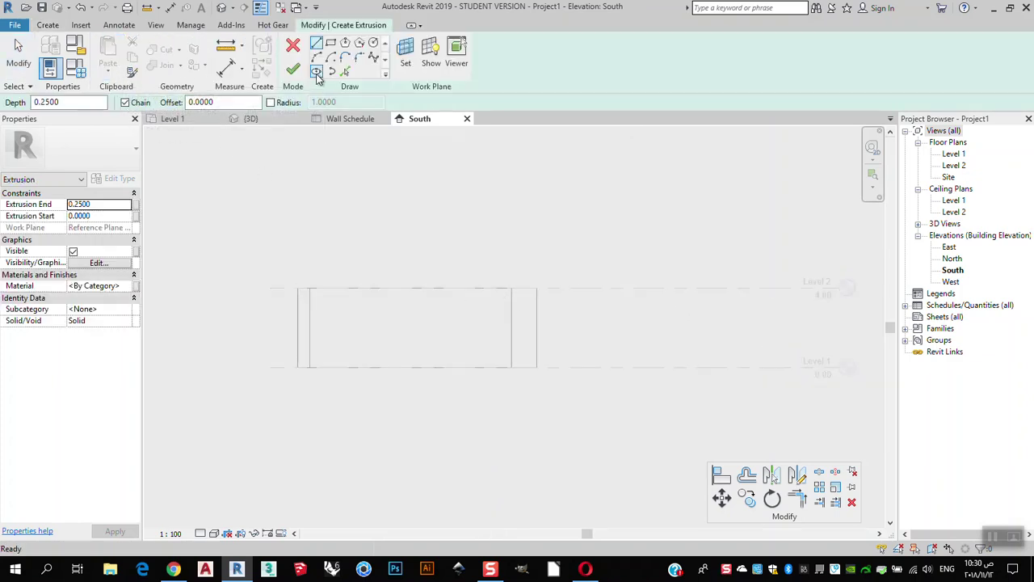
click(331, 42)
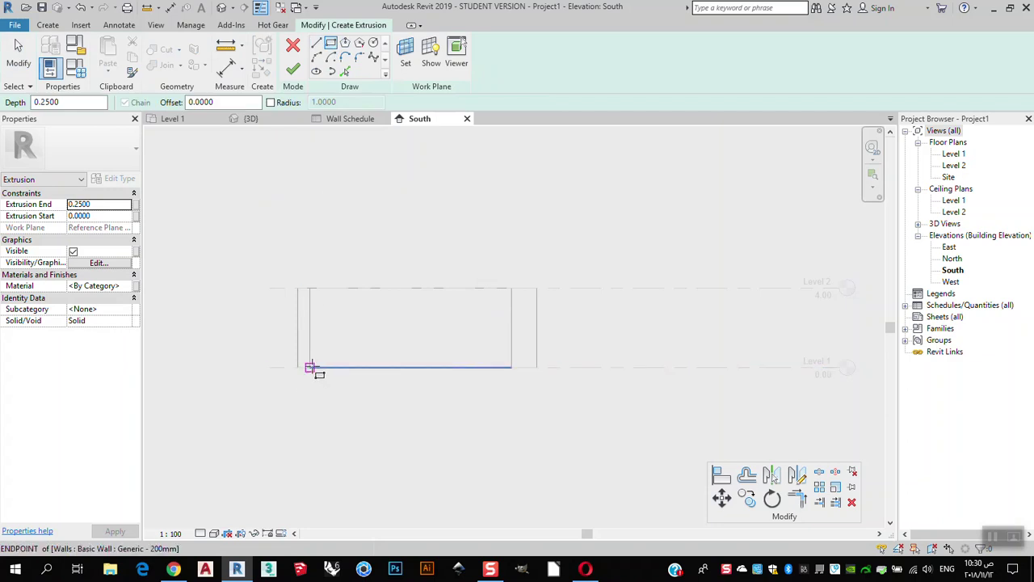
click(309, 368)
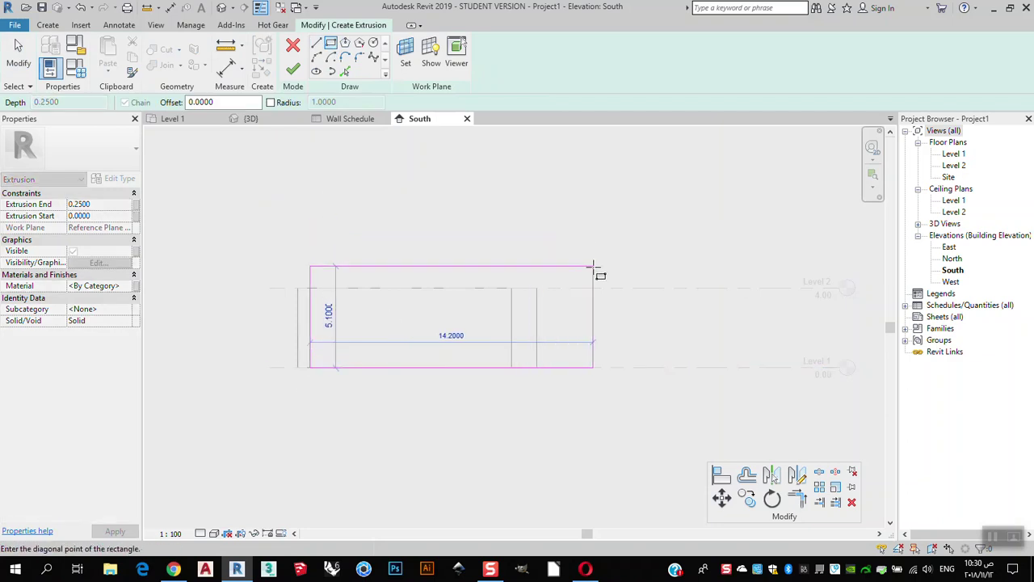
click(612, 288)
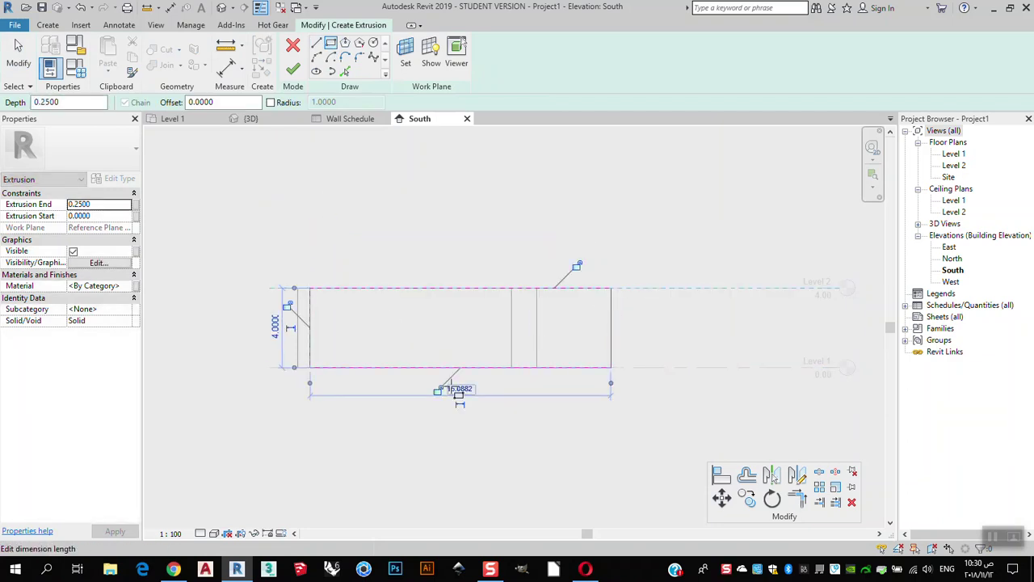
click(294, 70)
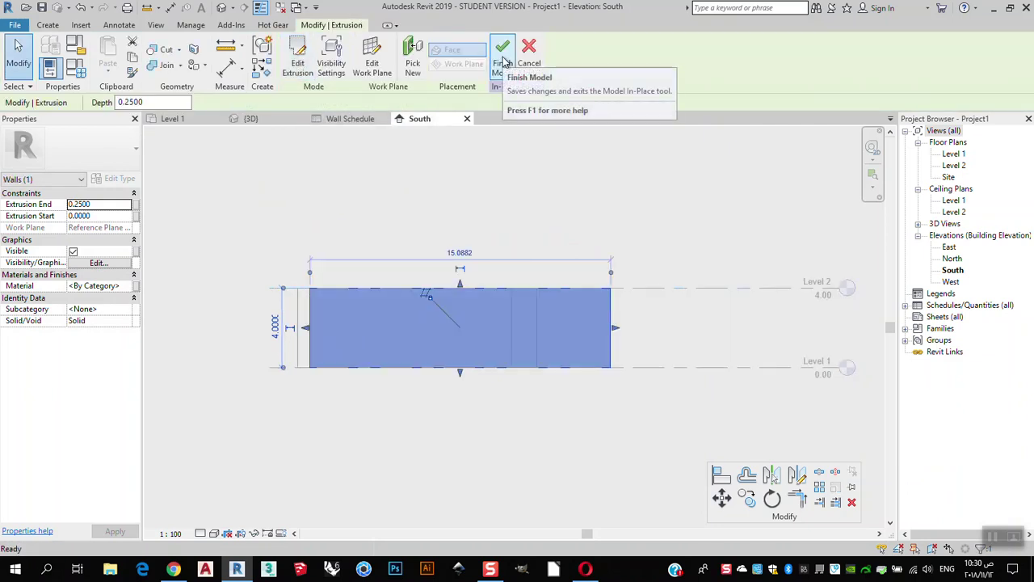
In the 3D view, pull the extrusion's front face outward to an extrusion end of about 1.68.
click(251, 119)
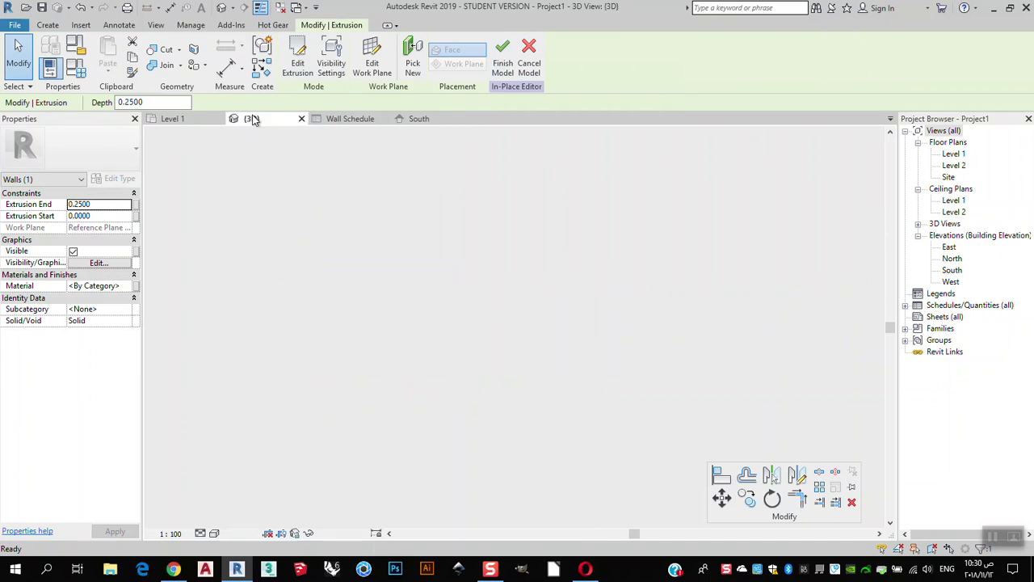
scroll(434, 300, up, 2)
mouse_move(430, 299)
mouse_down()
mouse_move(399, 319)
mouse_move(413, 310)
mouse_up()
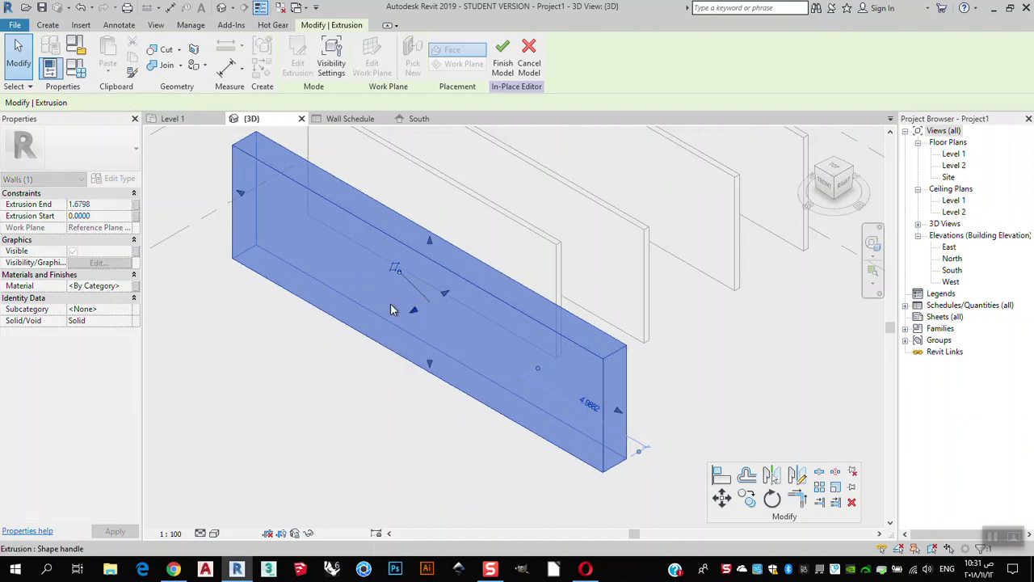
Set the in-place wall's extrusion end to 0.7 and finish the in-place model.
click(114, 207)
text(0.7)
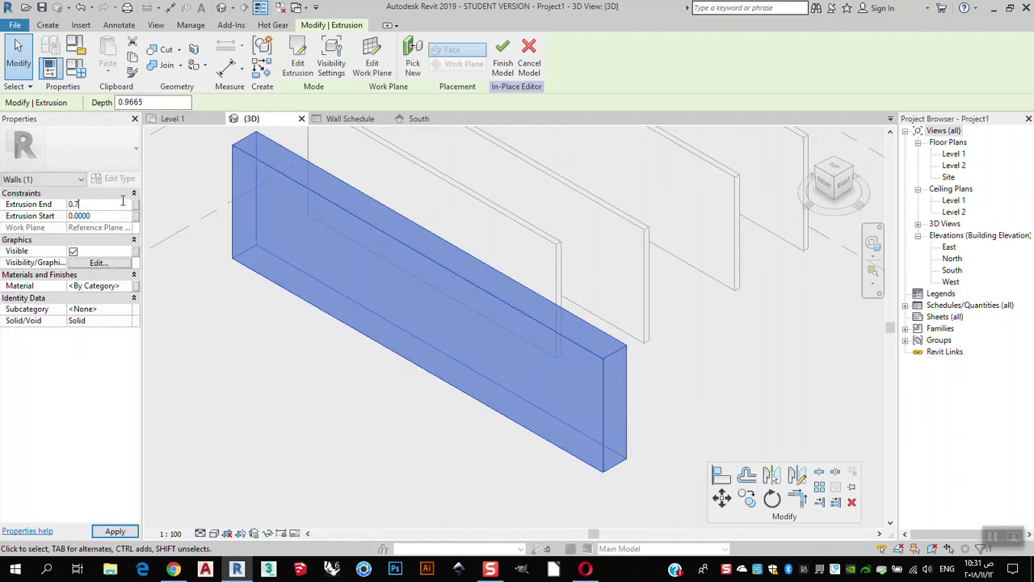
key(Return)
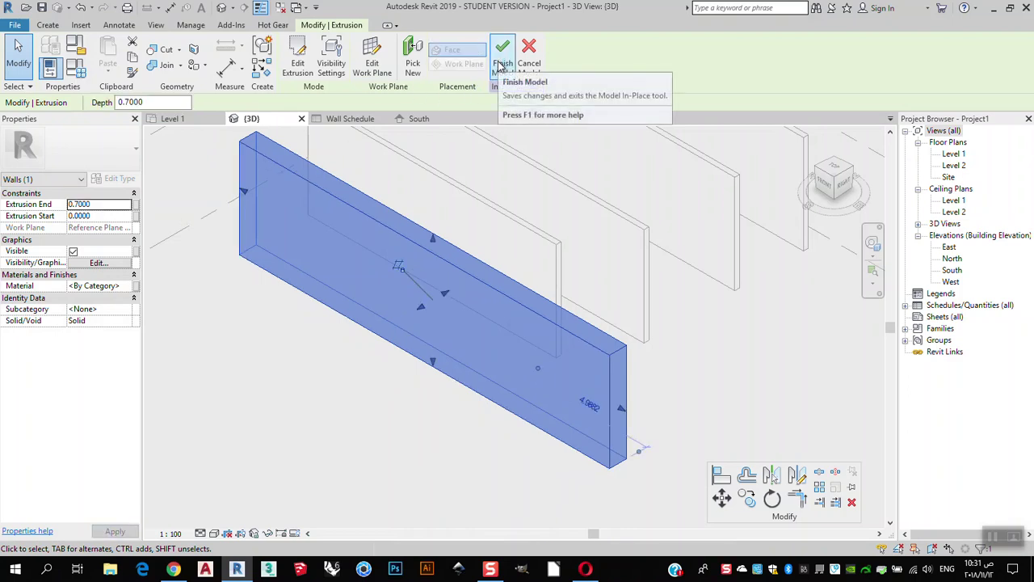
click(501, 70)
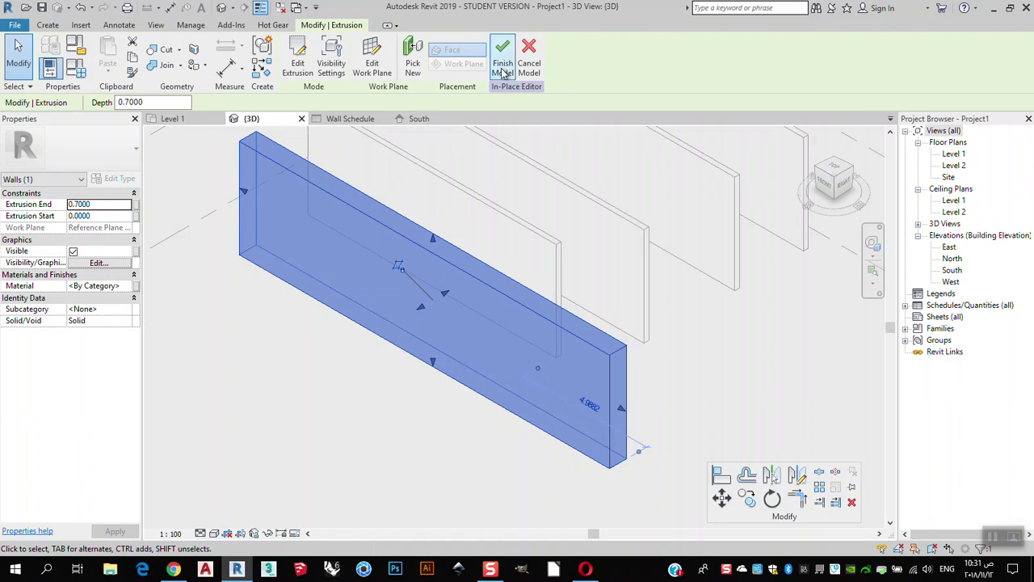
click(502, 69)
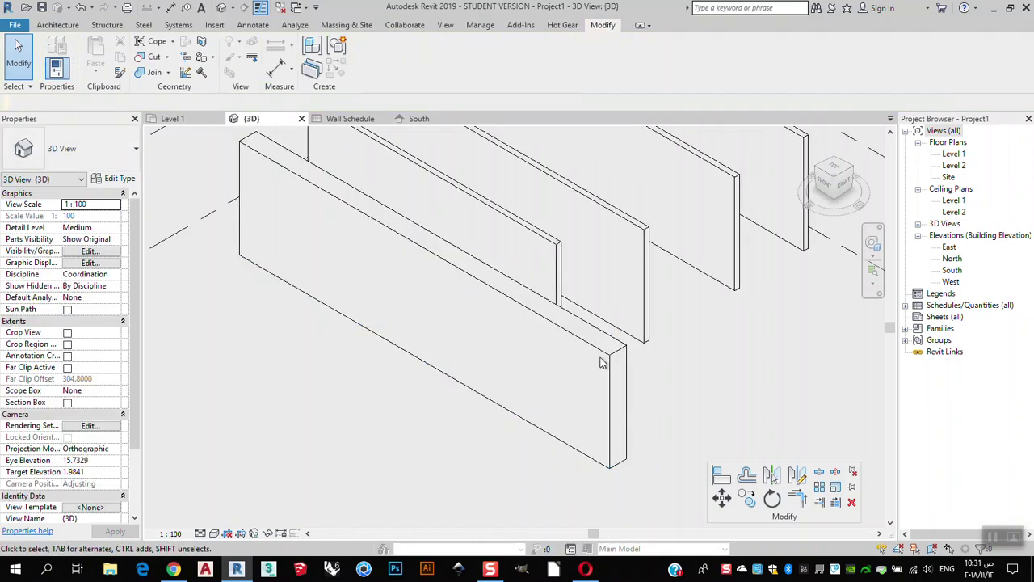
Change the 3D view's visual style to display the walls with filled, shaded surfaces.
click(610, 404)
key(Escape)
click(214, 533)
click(242, 507)
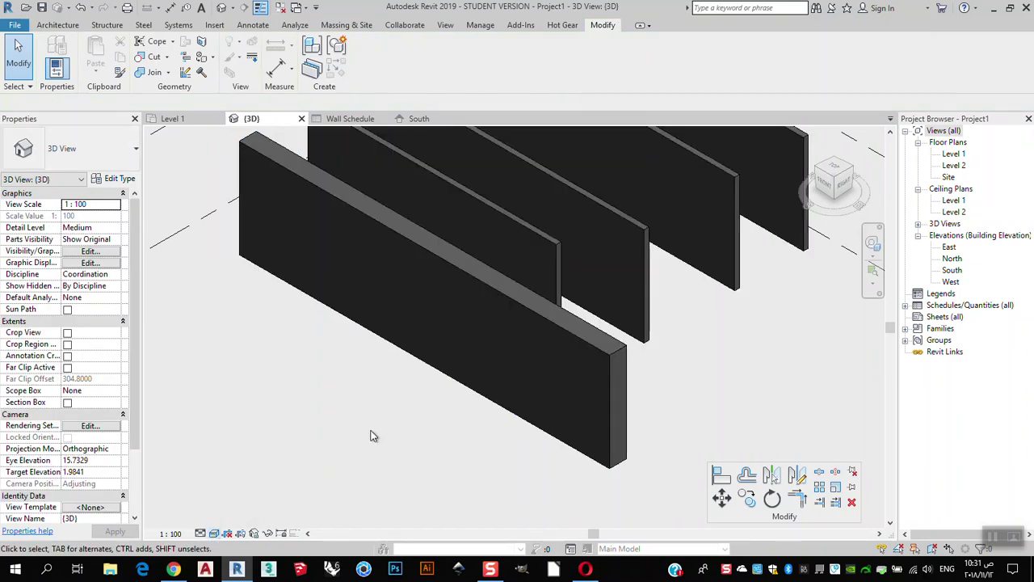
Check the in-place wall's entry in the Wall Schedule, then return to the 3D view.
click(350, 118)
click(440, 120)
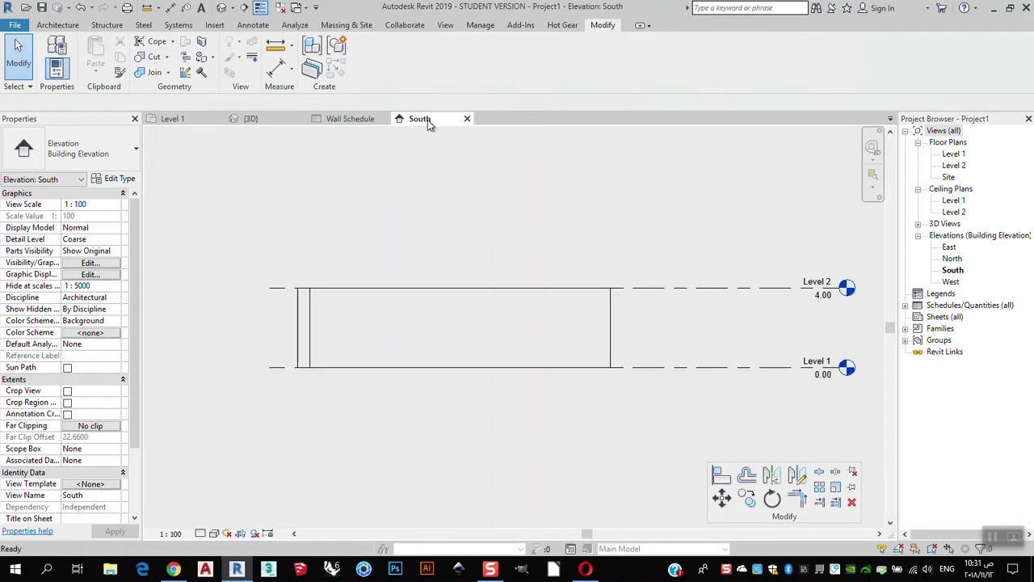
click(362, 121)
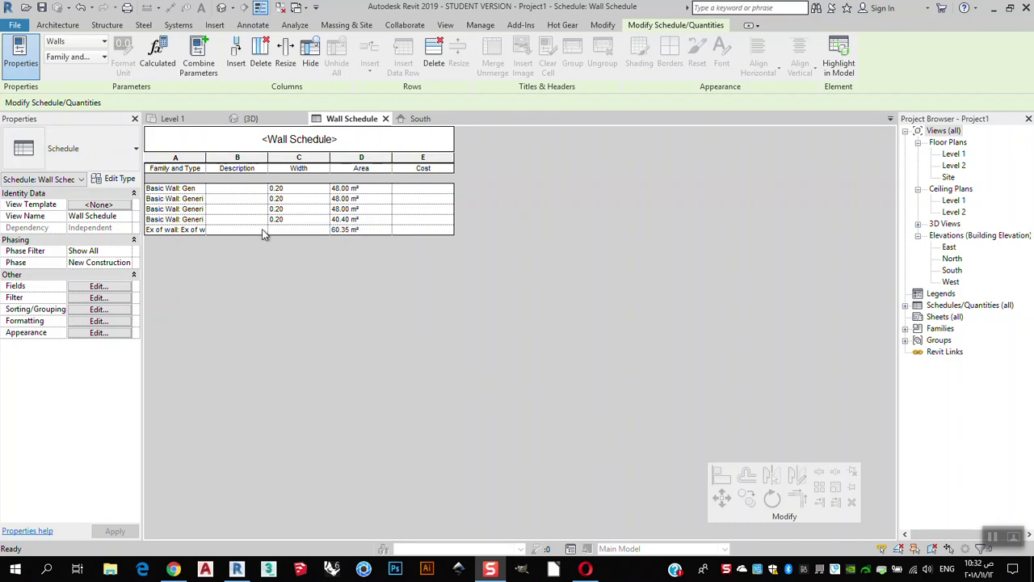
click(242, 120)
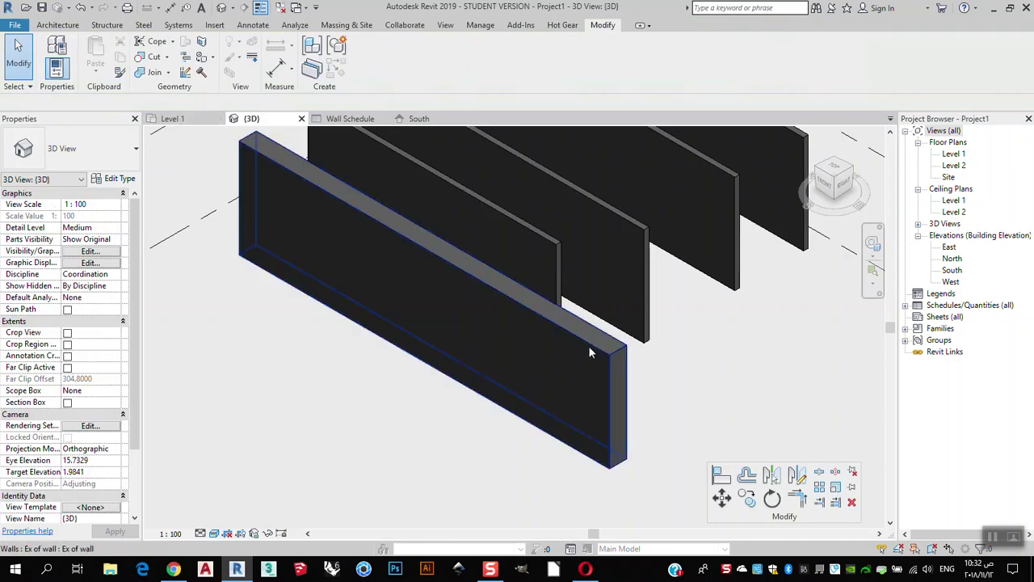
click(592, 354)
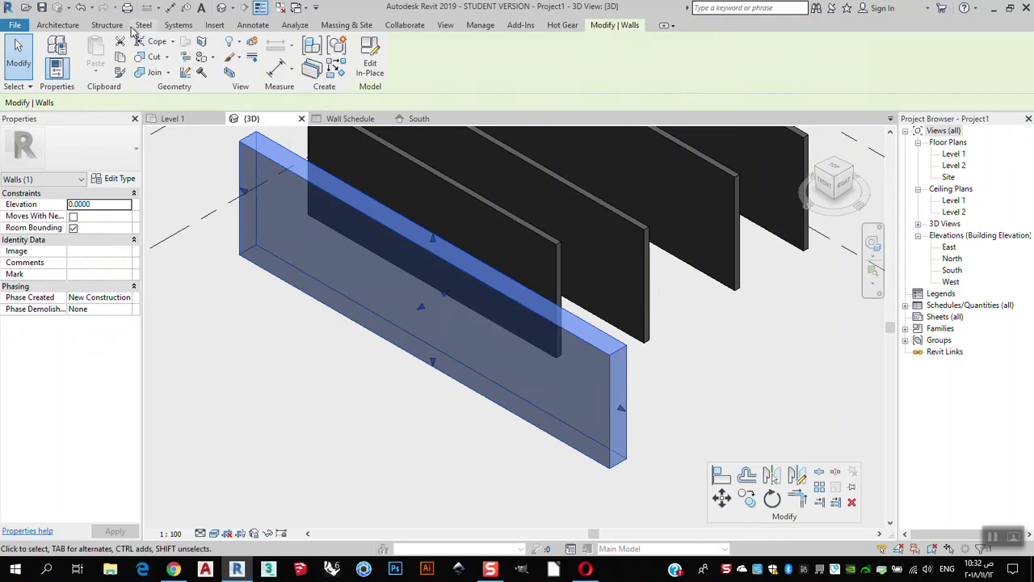
click(57, 25)
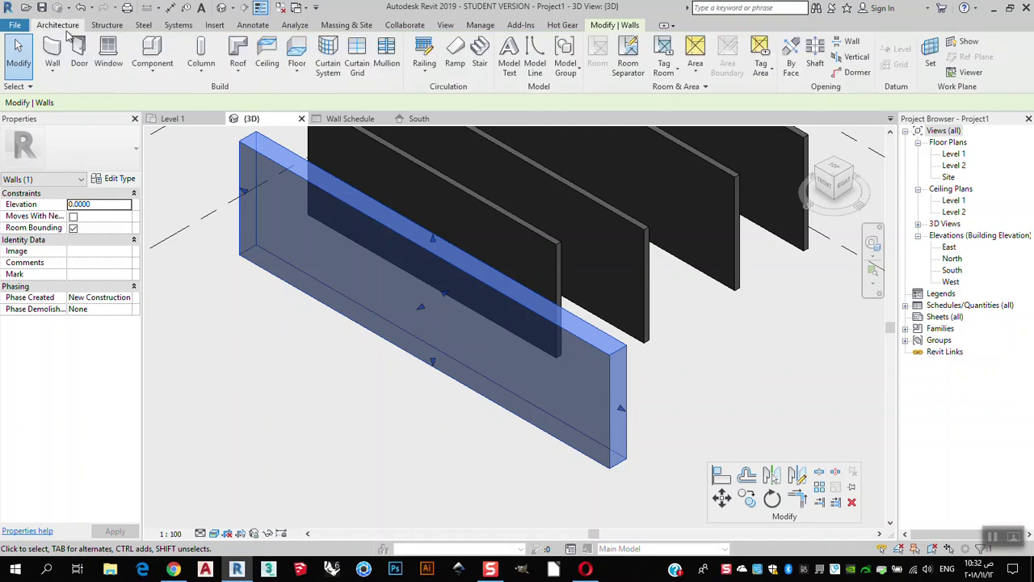
click(162, 77)
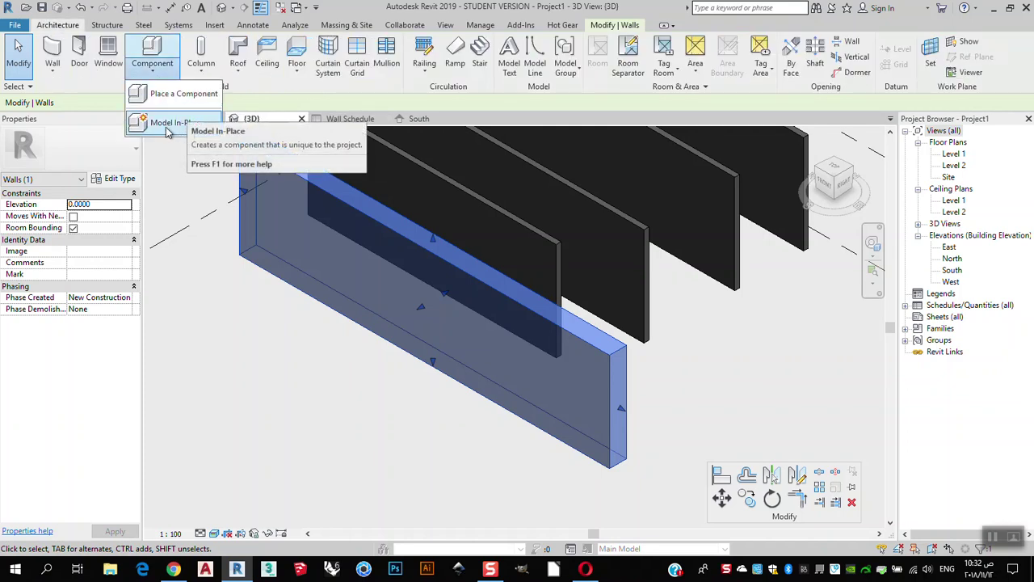
click(170, 123)
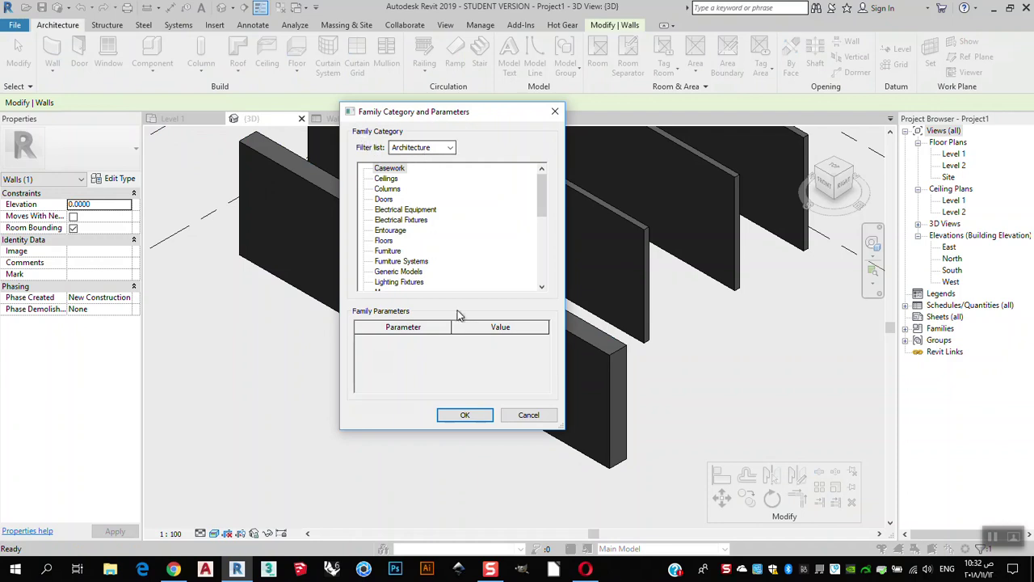
click(523, 415)
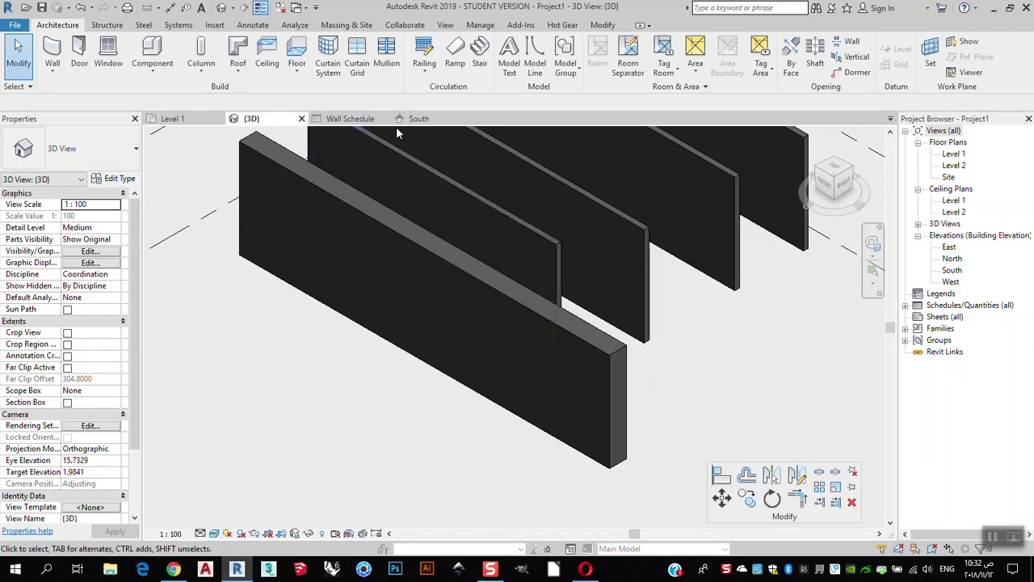
scroll(626, 355, down, 4)
scroll(514, 370, up, 5)
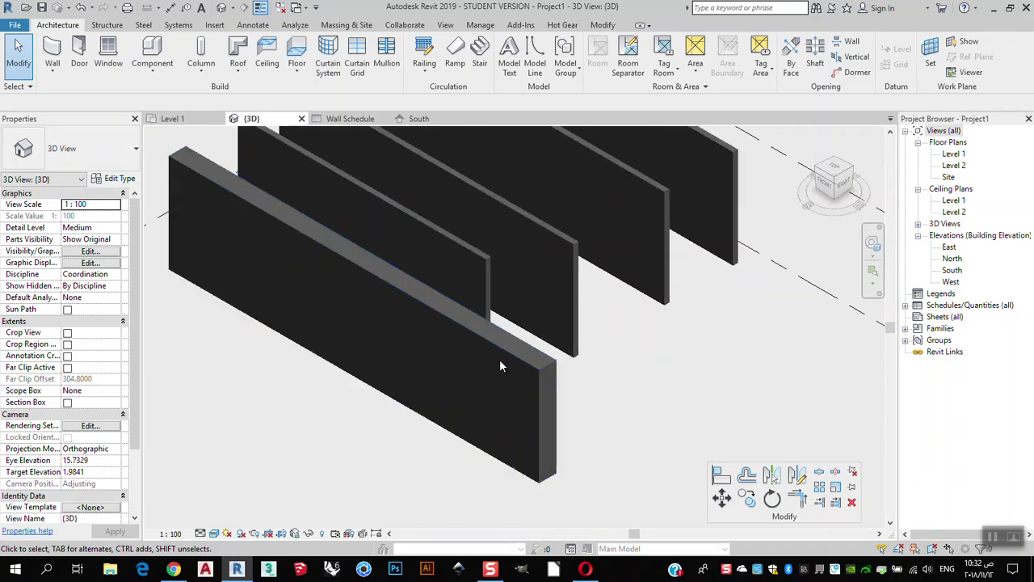
click(538, 380)
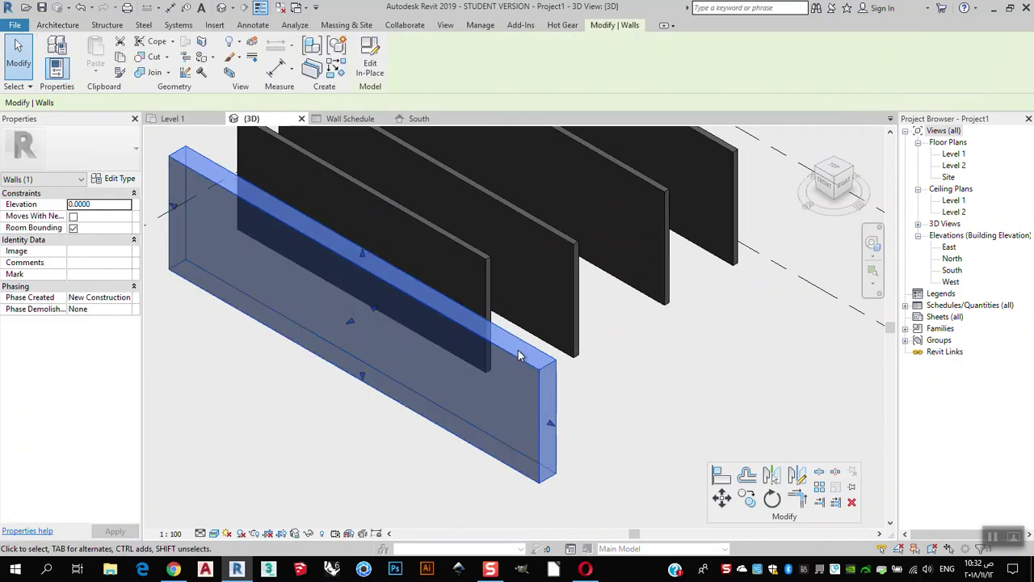
click(558, 385)
shift+middle_drag(558, 386, 661, 375)
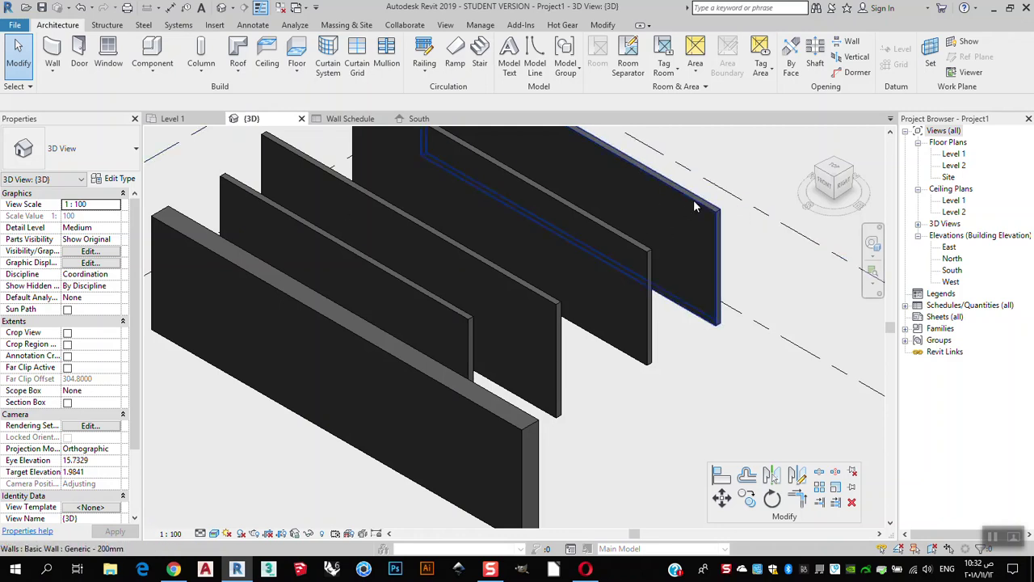
click(52, 72)
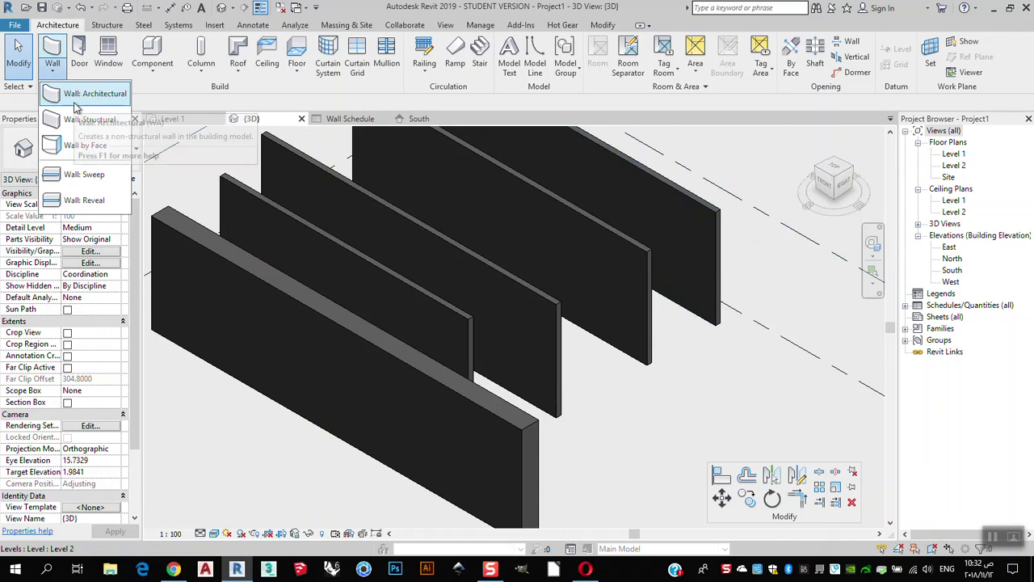
click(98, 97)
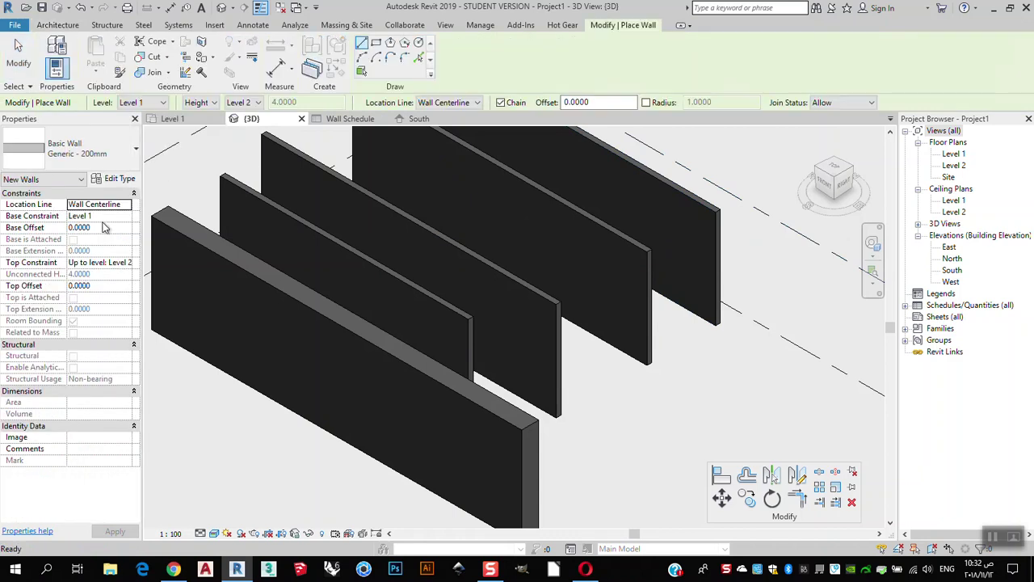
click(120, 156)
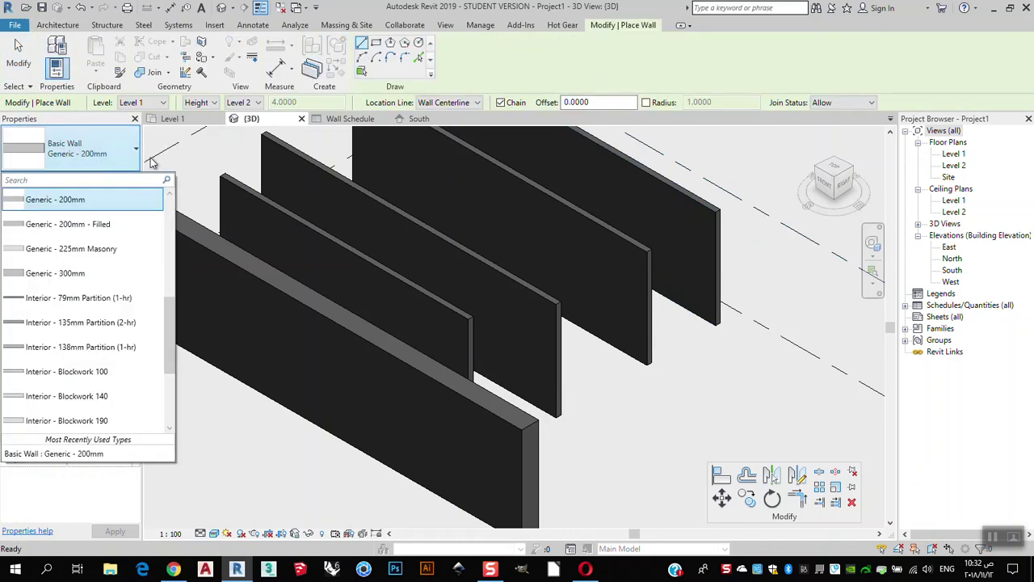
click(97, 160)
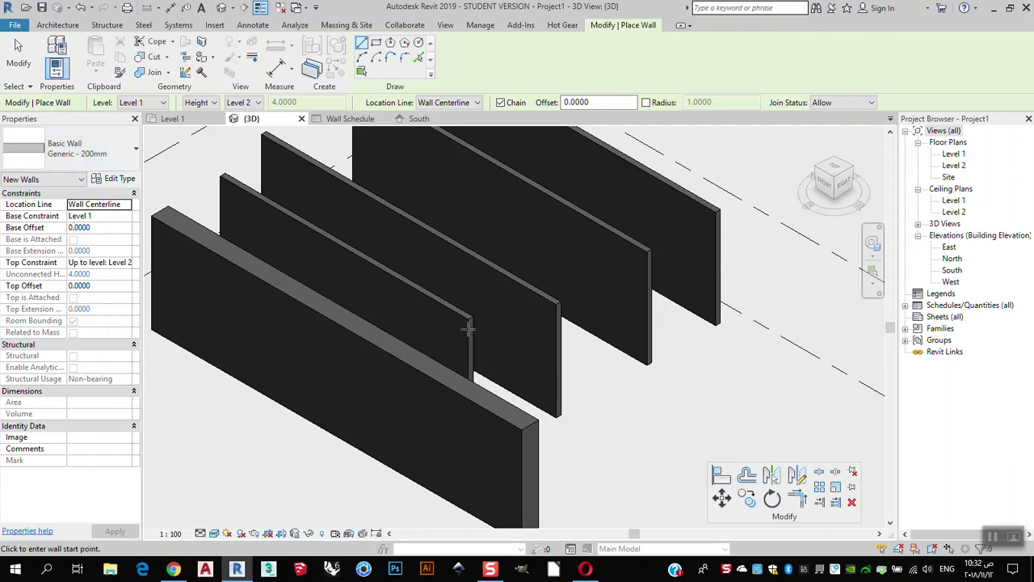
click(19, 53)
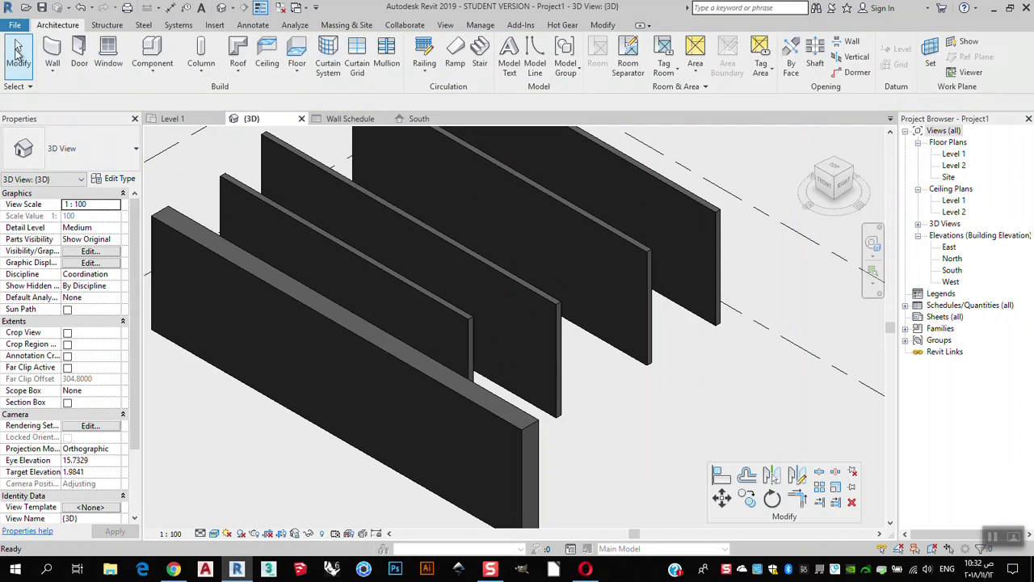
click(164, 77)
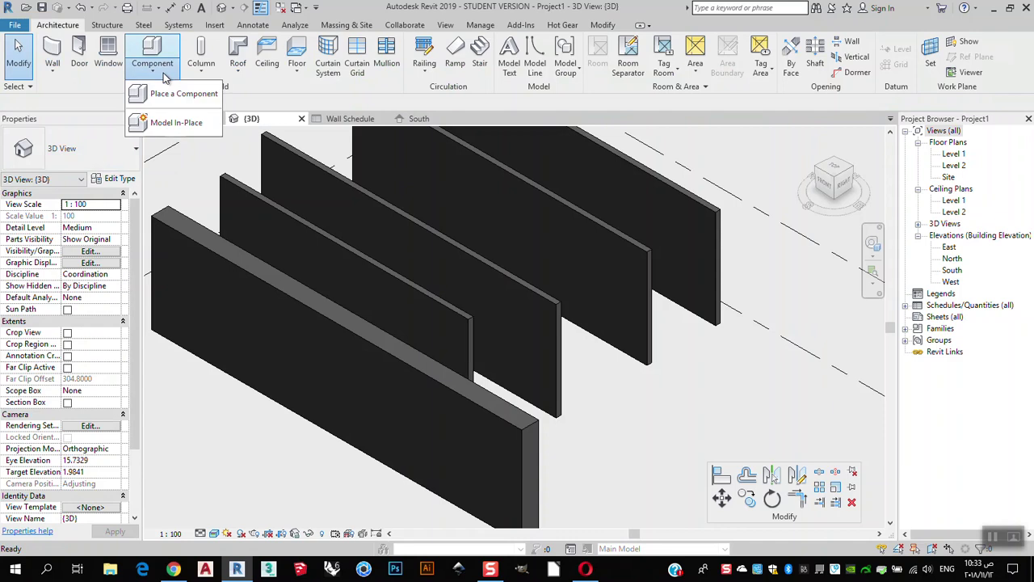
click(176, 124)
Open the "Ex of wall" wall for in-place editing and edit the sketch of its extrusion.
middle_drag(673, 426, 755, 398)
click(603, 408)
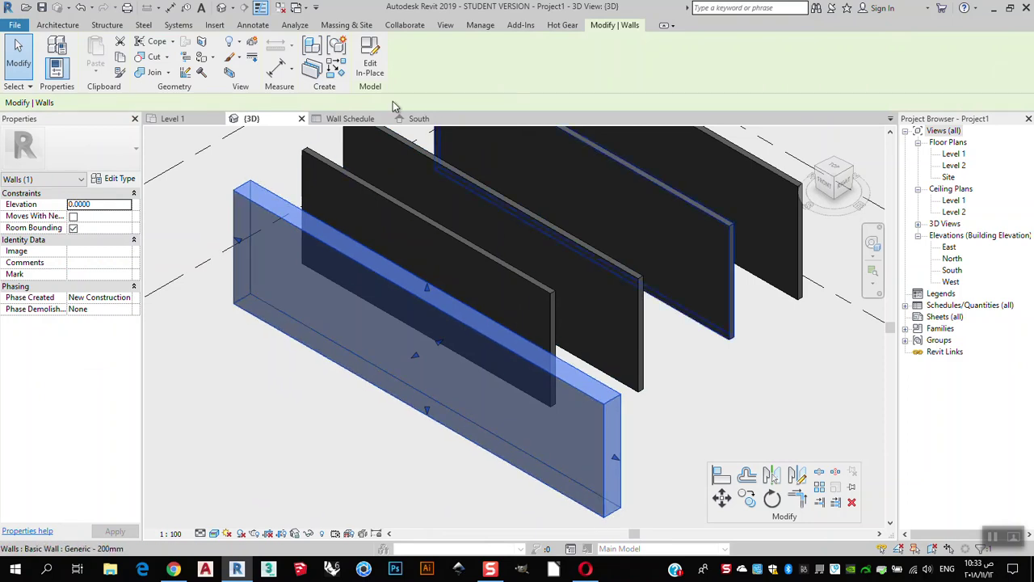
click(370, 62)
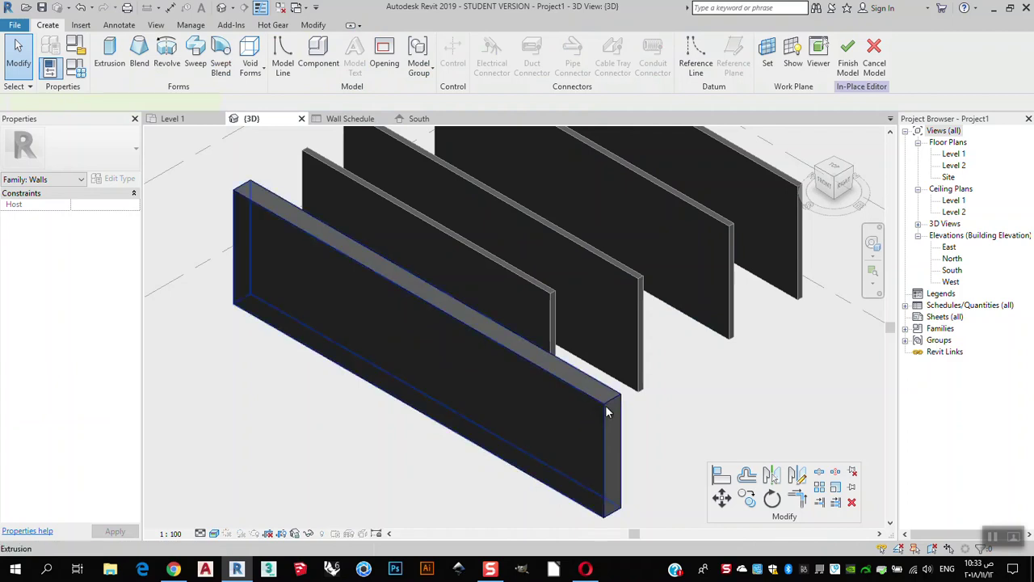
click(599, 408)
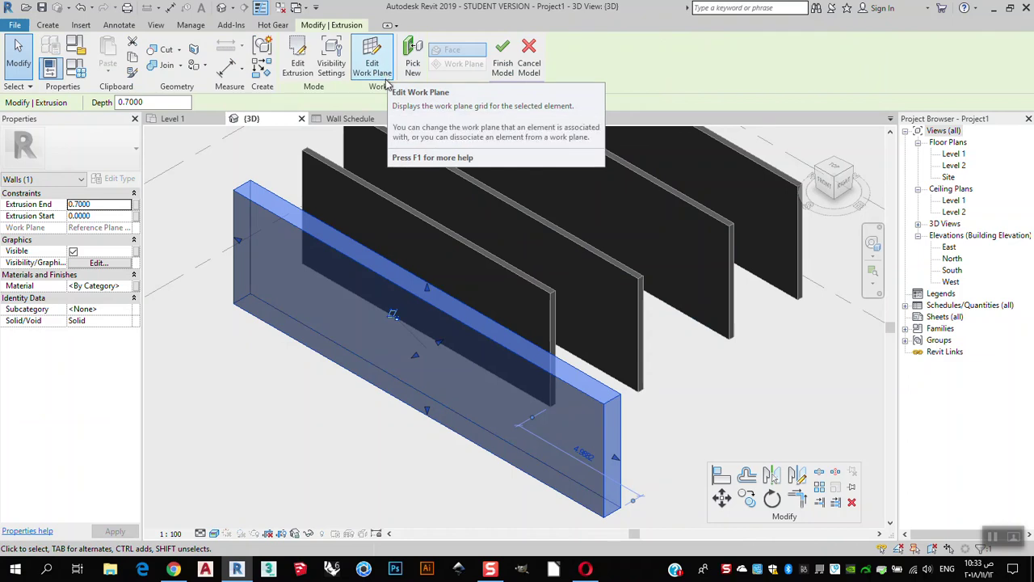
click(303, 64)
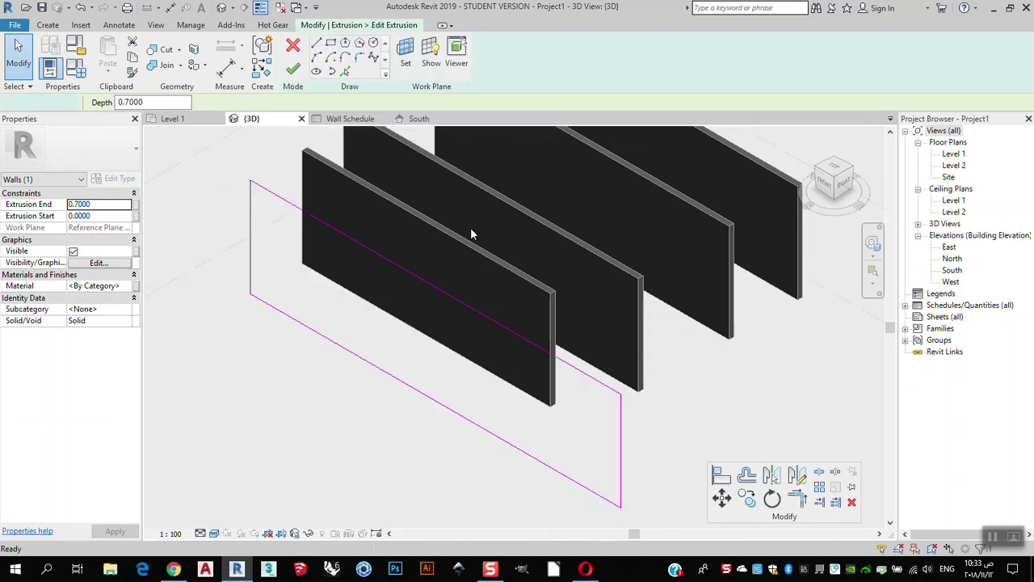
Round the upper right corner of the extrusion sketch with a fillet arc of about 3.3 m radius.
scroll(626, 327, up, 2)
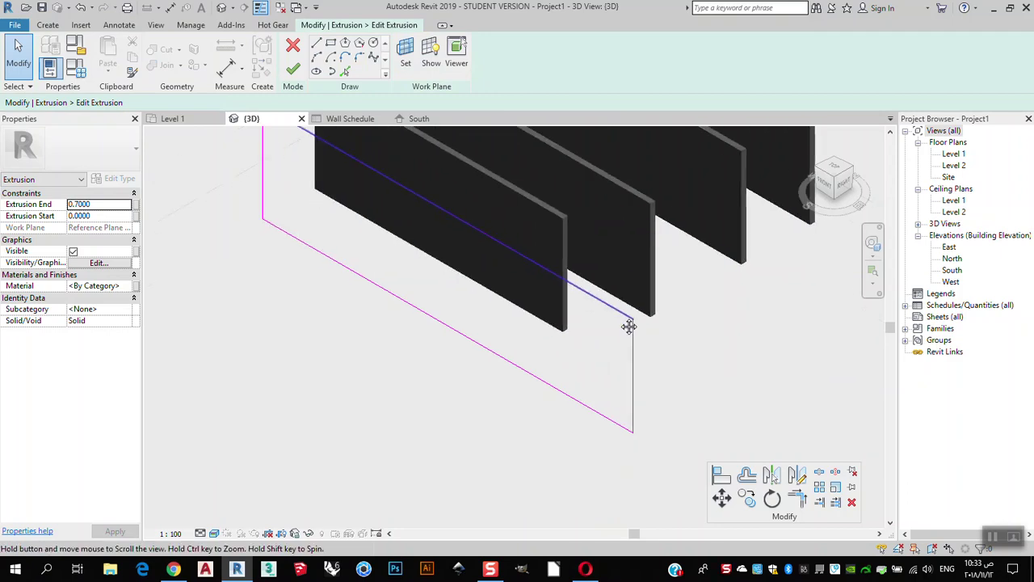
click(357, 58)
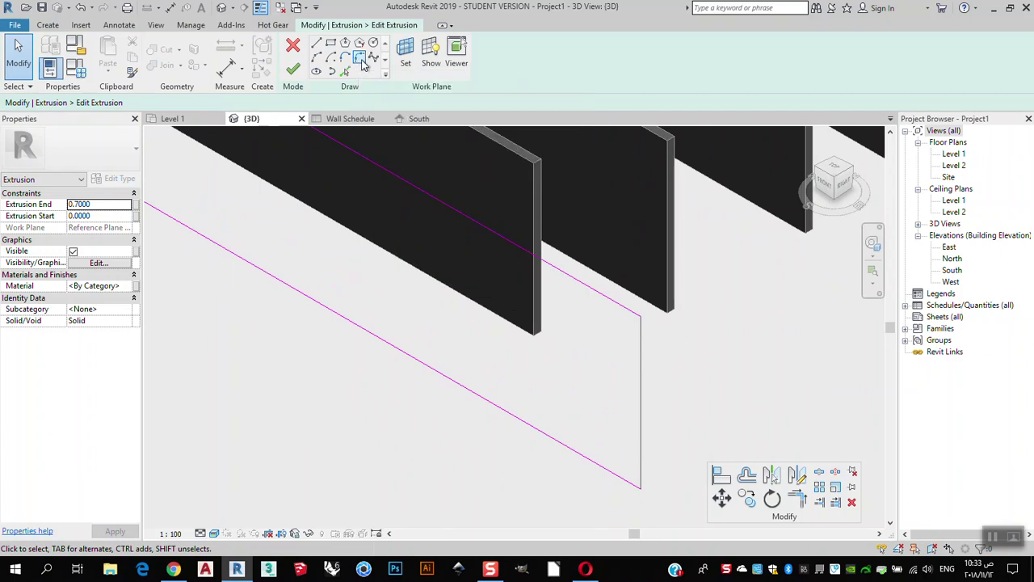
click(640, 370)
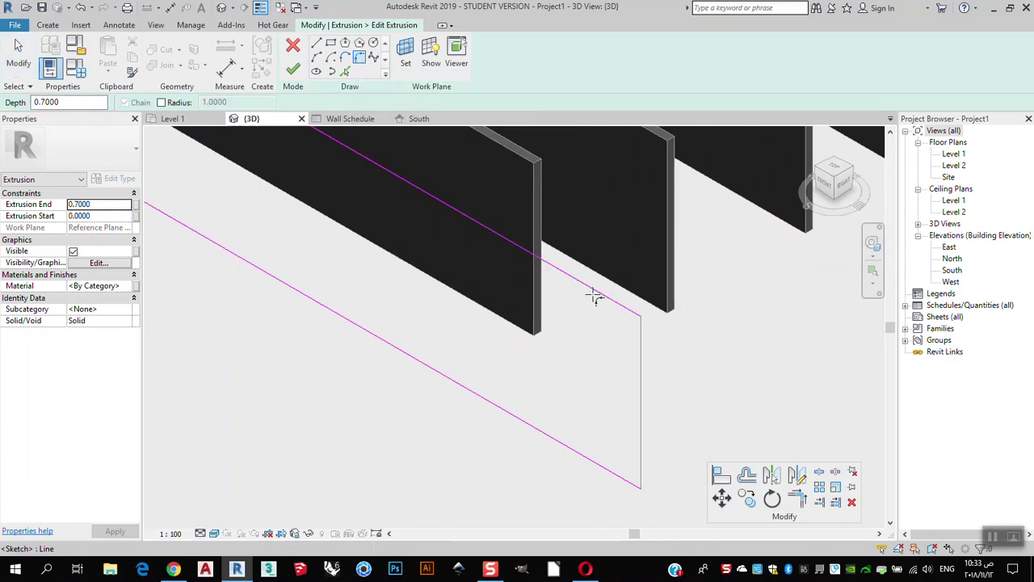
click(595, 293)
click(601, 329)
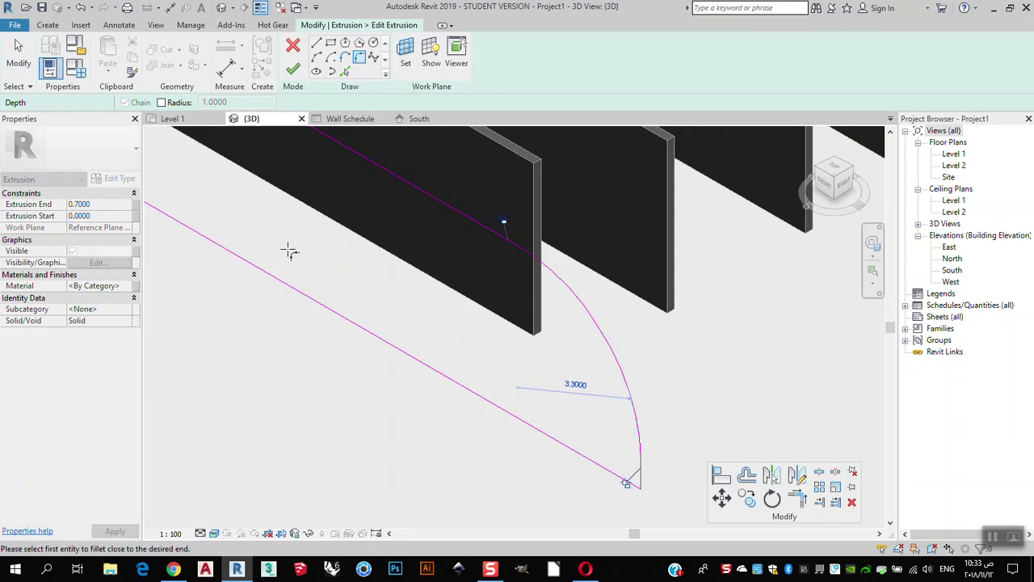
Round the upper left corner of the extrusion sketch with a matching large fillet arc.
mouse_move(337, 270)
shift+middle_down()
mouse_move(603, 500)
mouse_move(412, 267)
shift+middle_up()
click(412, 266)
click(358, 303)
click(376, 321)
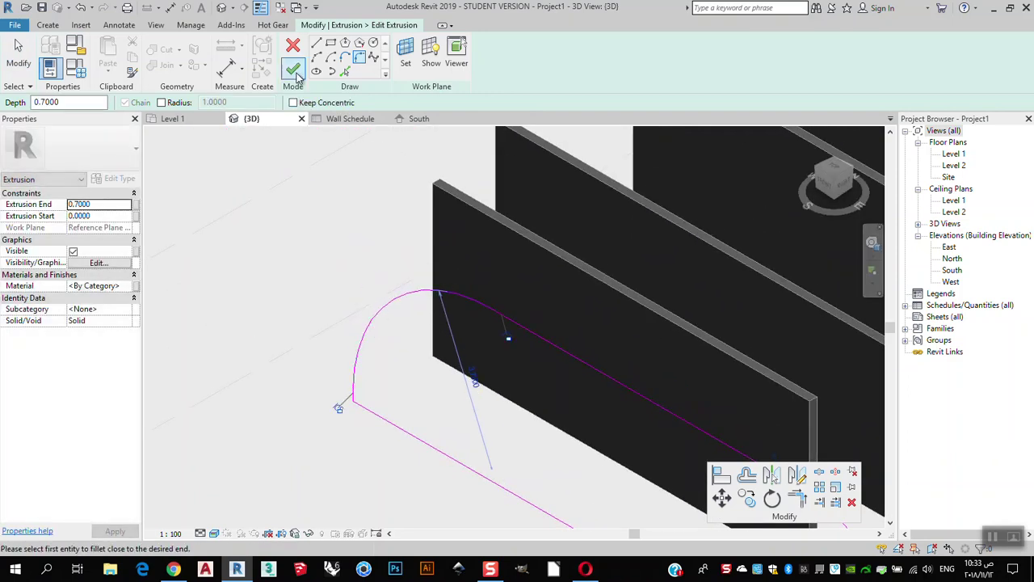
Finish the extrusion sketch and the in-place model to apply the rounded wall profile.
click(292, 69)
shift+middle_drag(437, 264, 362, 219)
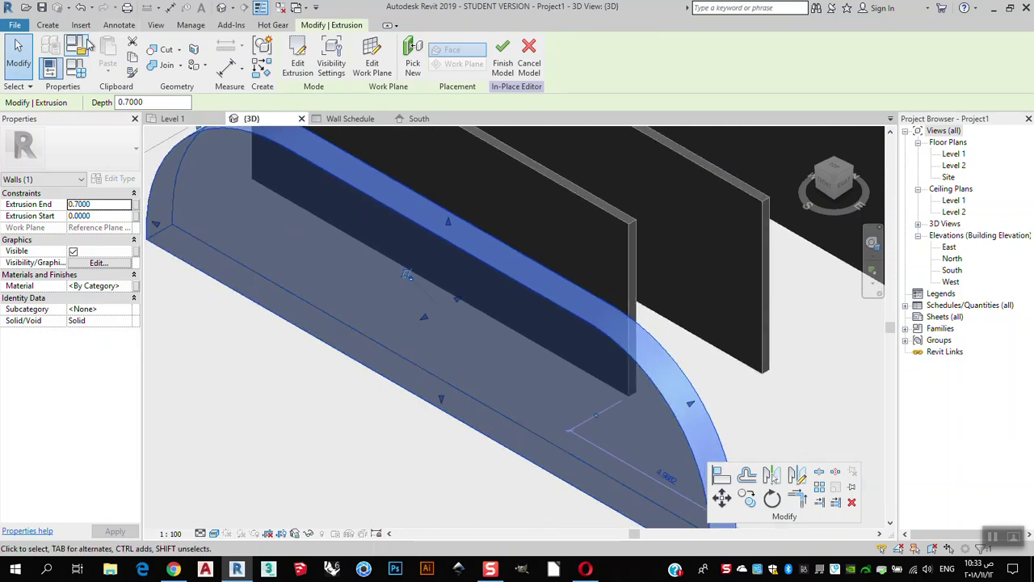
click(503, 58)
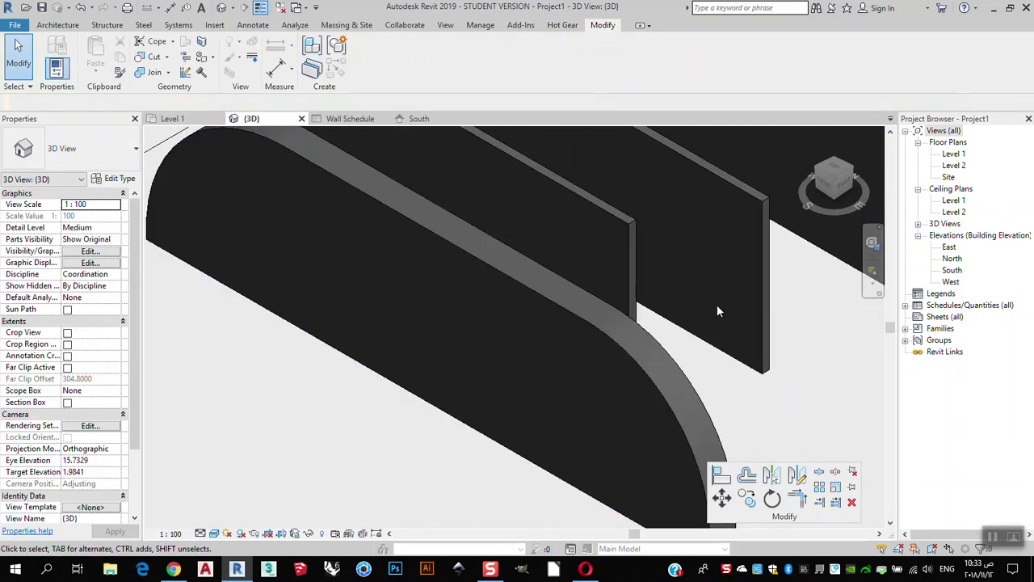
scroll(716, 305, down, 3)
shift+middle_drag(717, 305, 667, 370)
scroll(718, 353, down, 2)
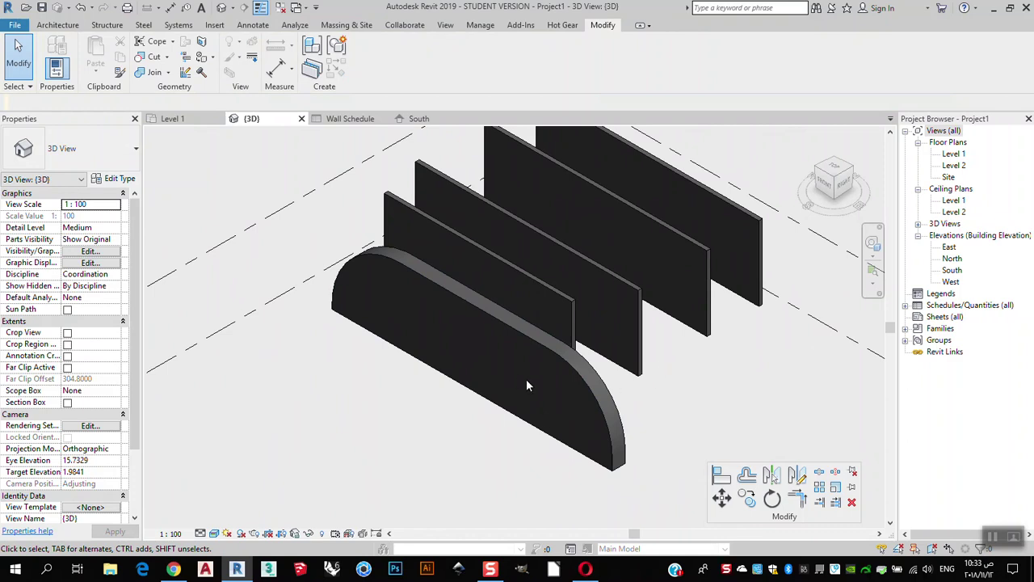
click(50, 25)
click(155, 74)
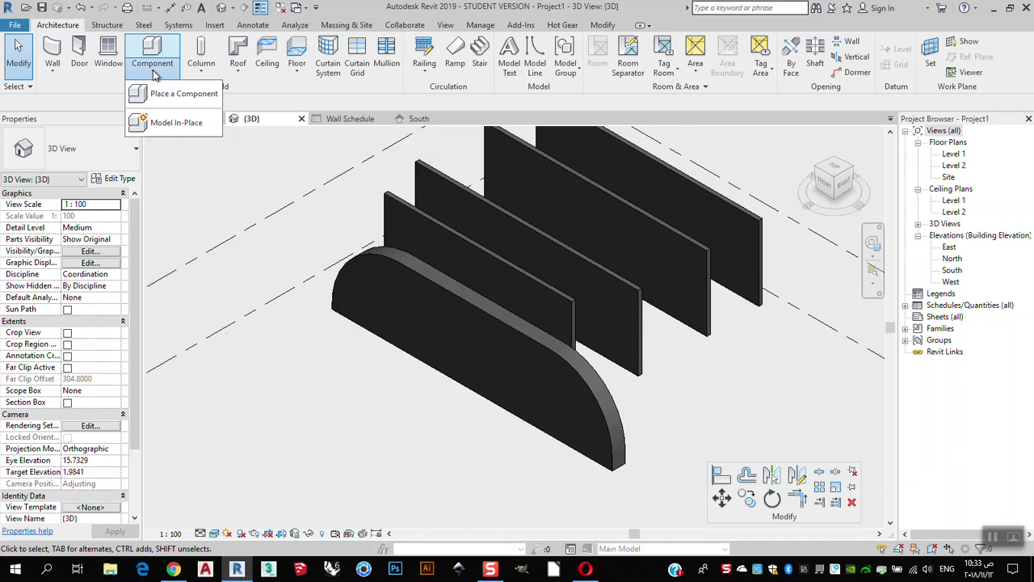
click(202, 171)
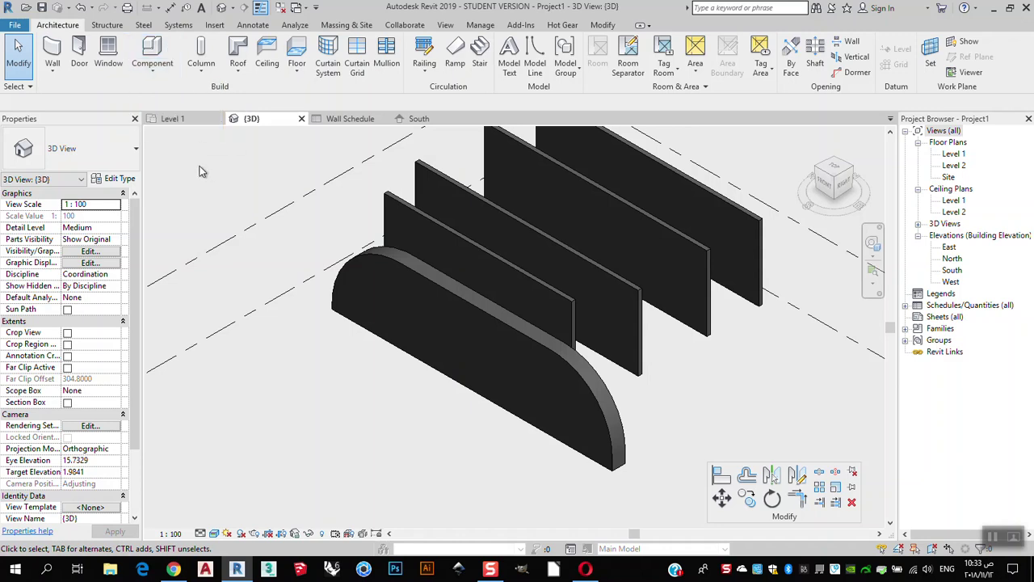
Examine the reshaped in-place wall in the South elevation and Level 1 plan, and check its entry in the Wall Schedule.
click(418, 118)
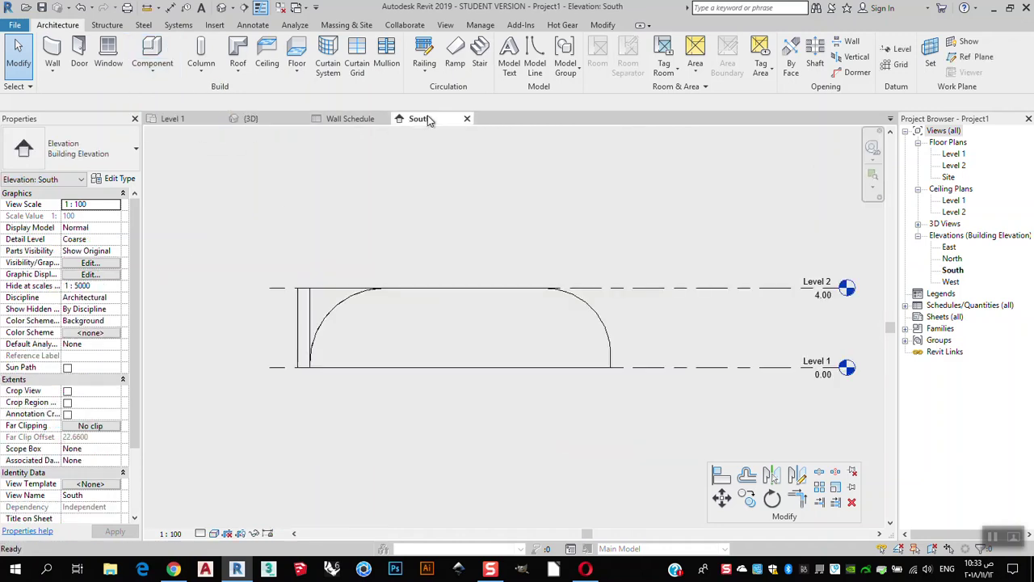
click(358, 117)
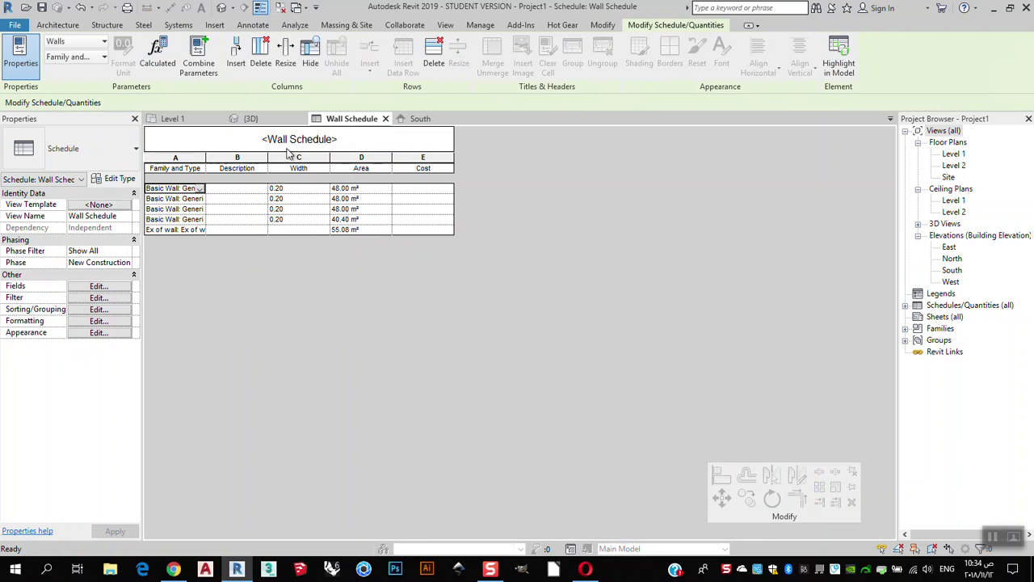
click(57, 25)
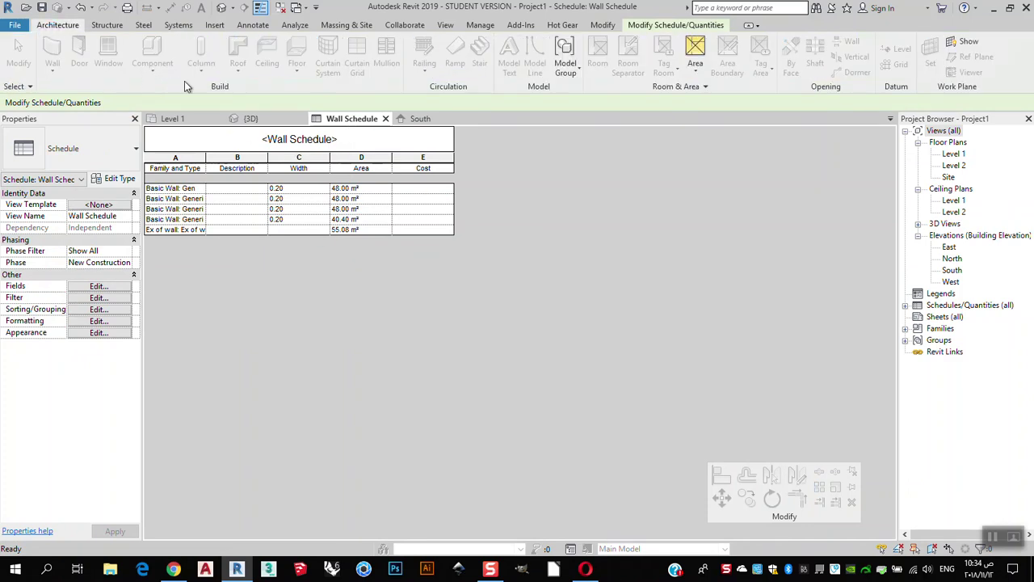
click(679, 27)
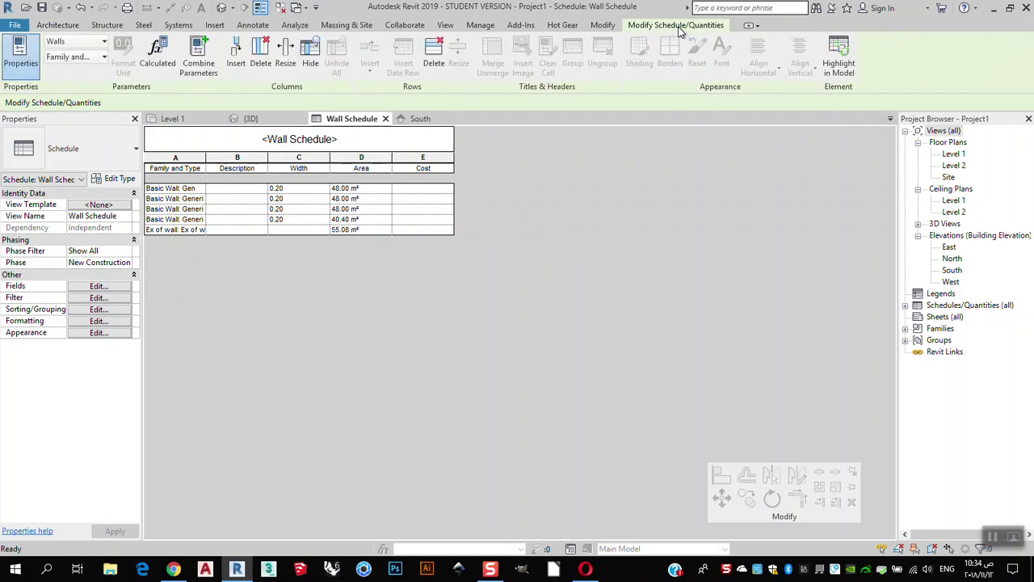
click(58, 25)
click(192, 121)
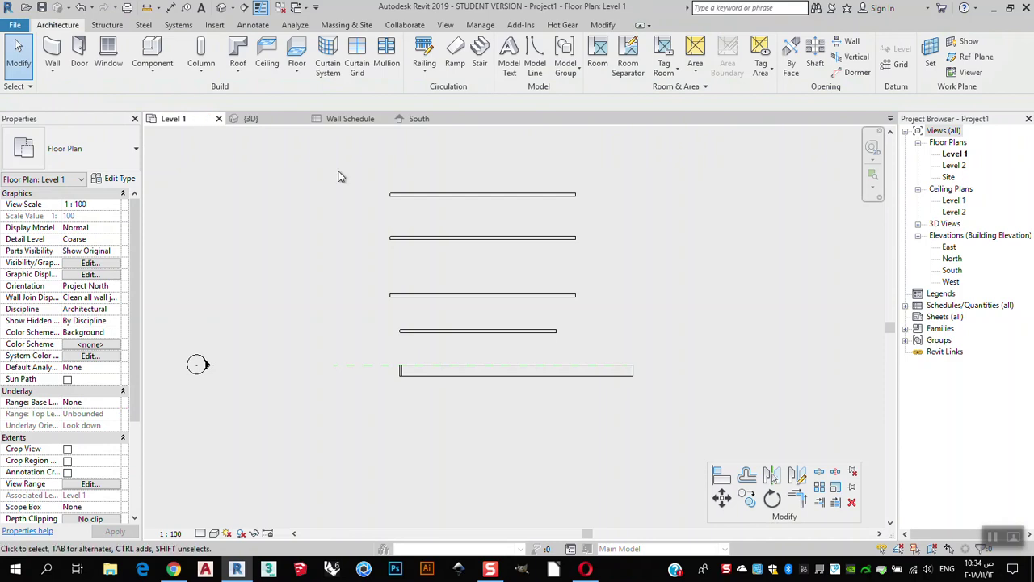
click(417, 118)
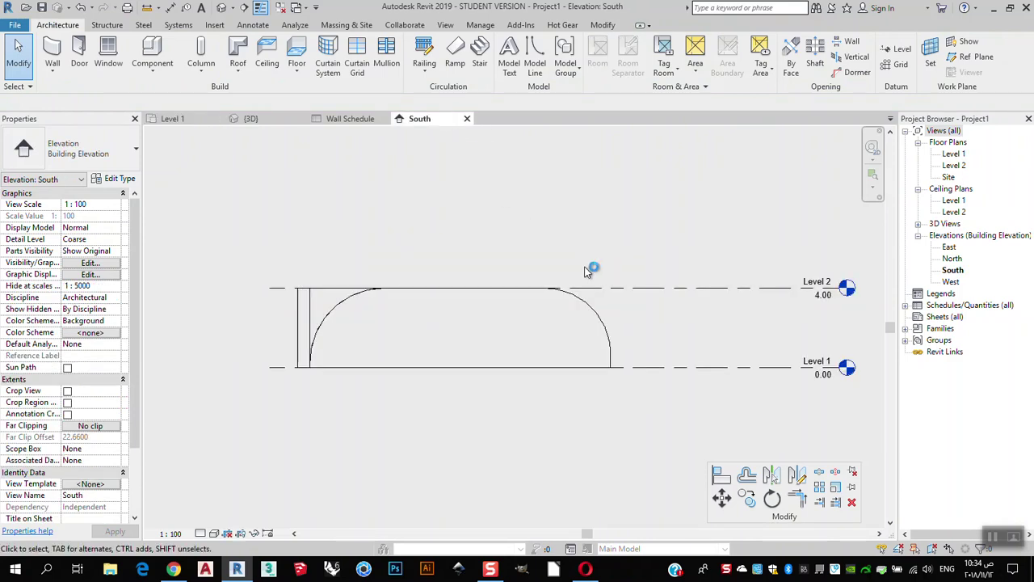
click(346, 118)
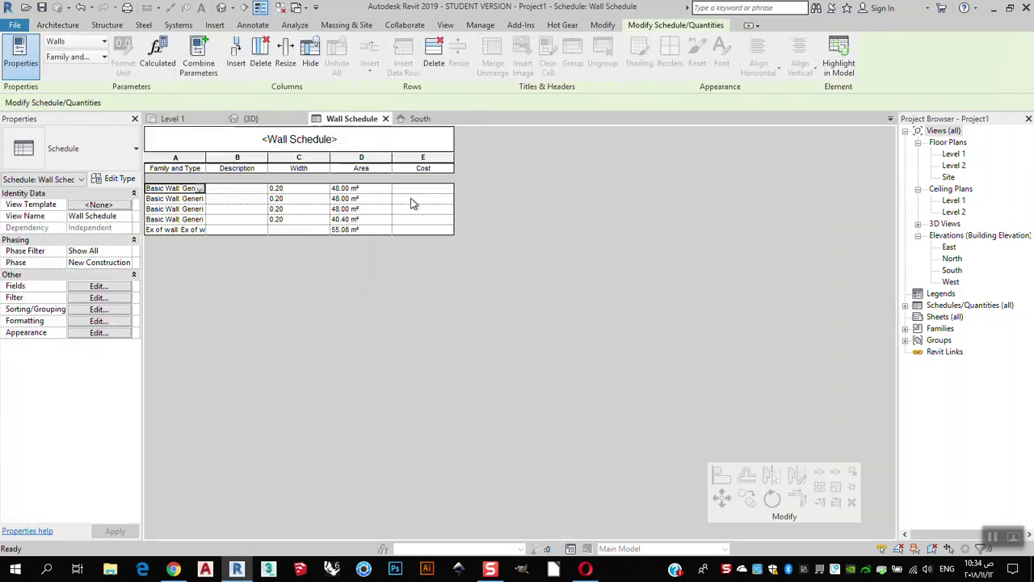